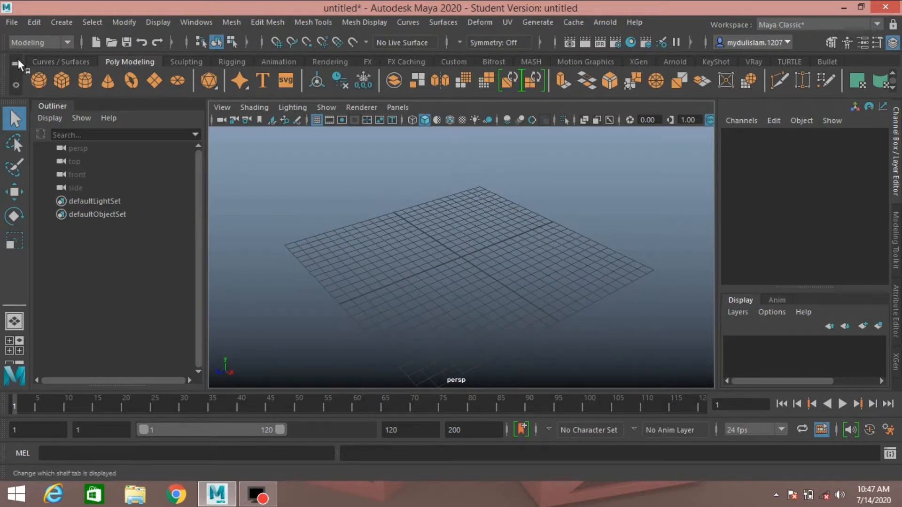
# - Create a polygon sphere at the origin and scale it uniformly to about 3.33
pyautogui.click(38, 81)
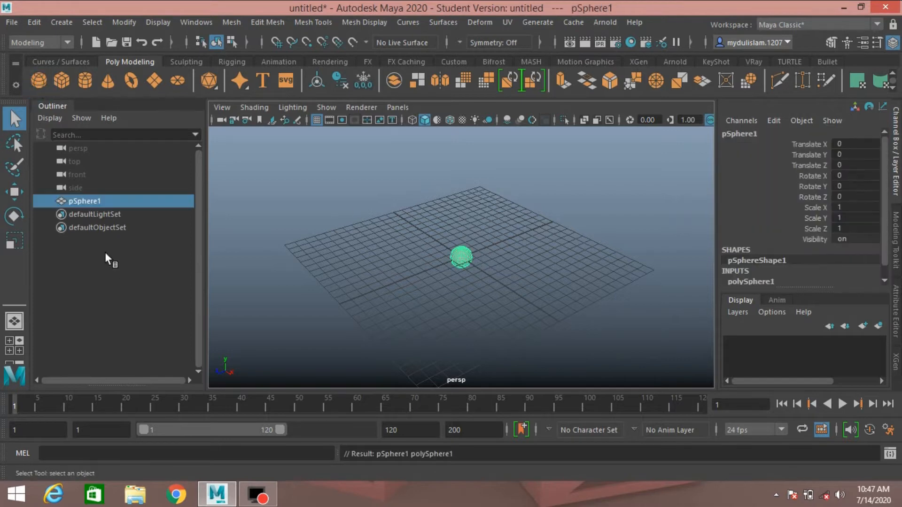
pyautogui.click(14, 242)
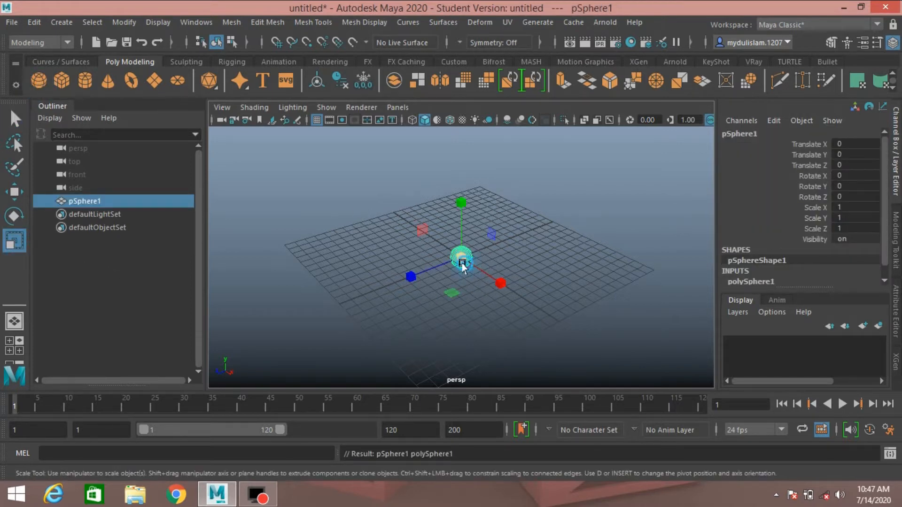
pyautogui.moveTo(461, 257); pyautogui.dragTo(507, 304)
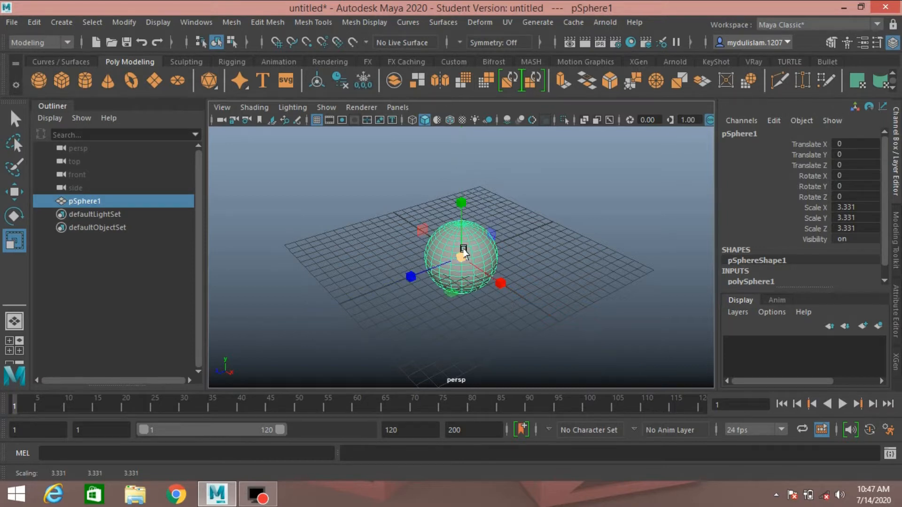
# - Assign a new Blinn material to the sphere
pyautogui.moveTo(465, 250); pyautogui.dragTo(480, 462, button='right')
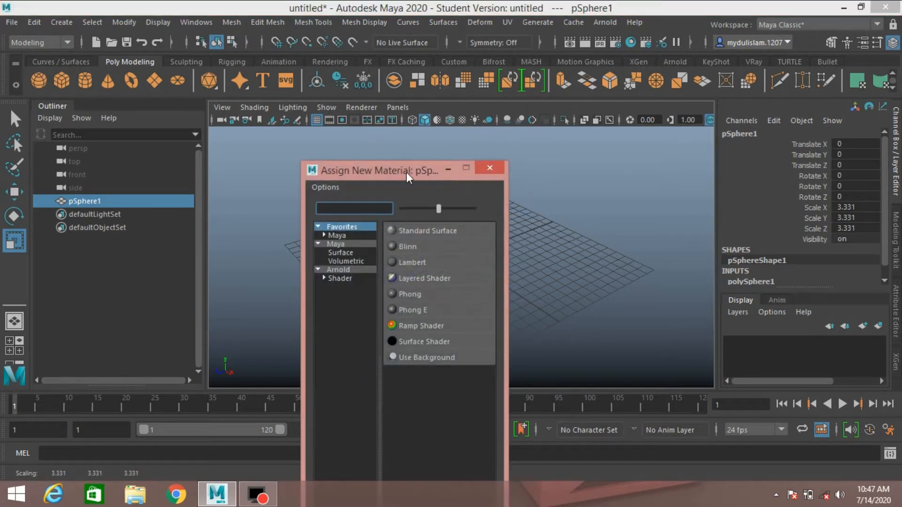
pyautogui.moveTo(407, 172); pyautogui.dragTo(384, 130)
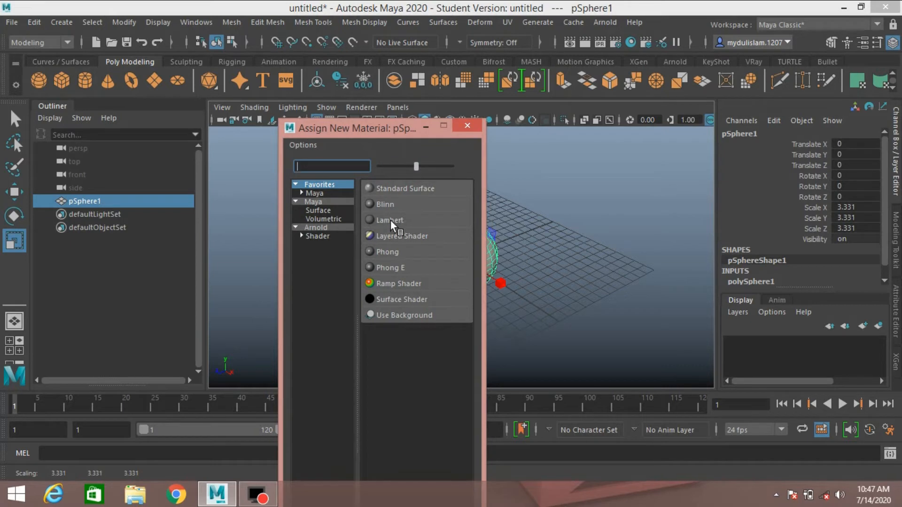
pyautogui.click(384, 205)
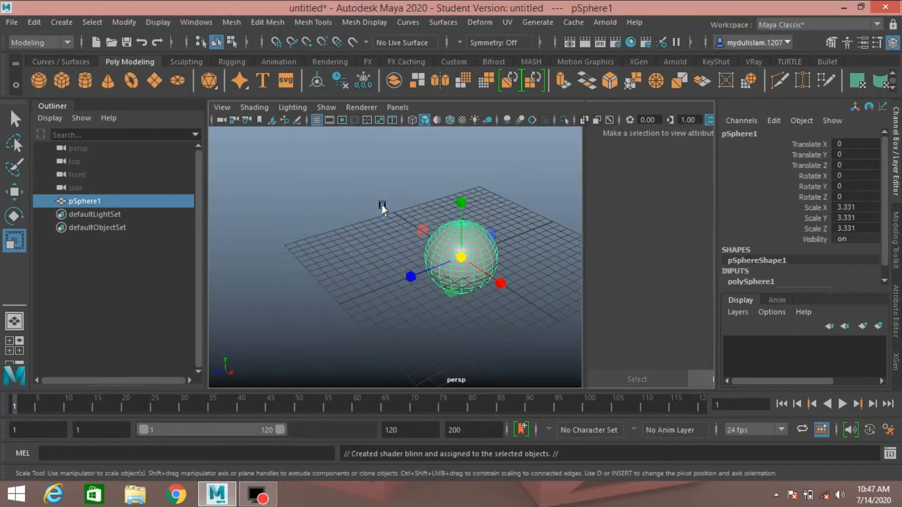
# - Connect a Checker texture to the Blinn material's color
pyautogui.click(787, 129)
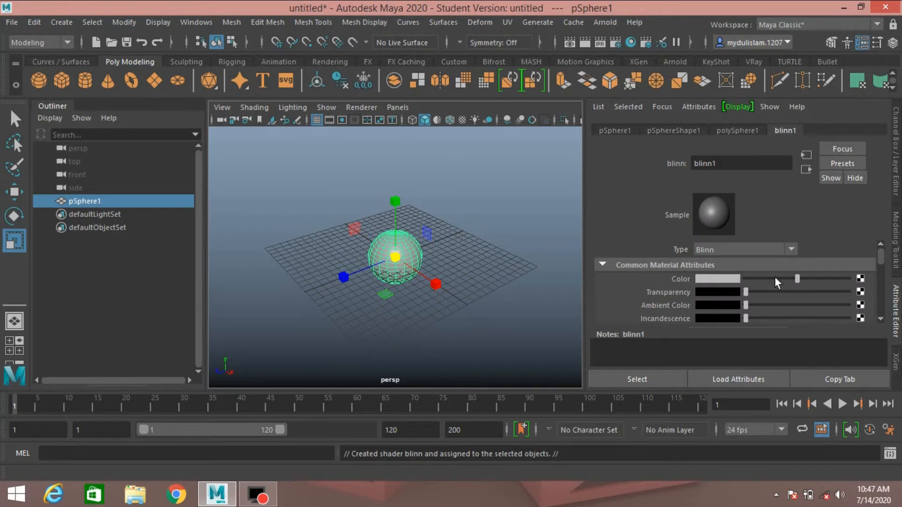
pyautogui.click(861, 279)
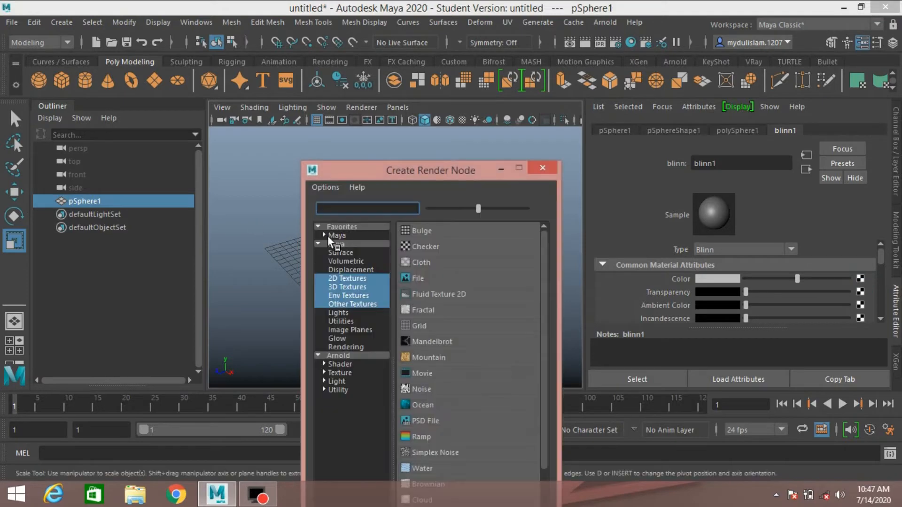
pyautogui.click(410, 247)
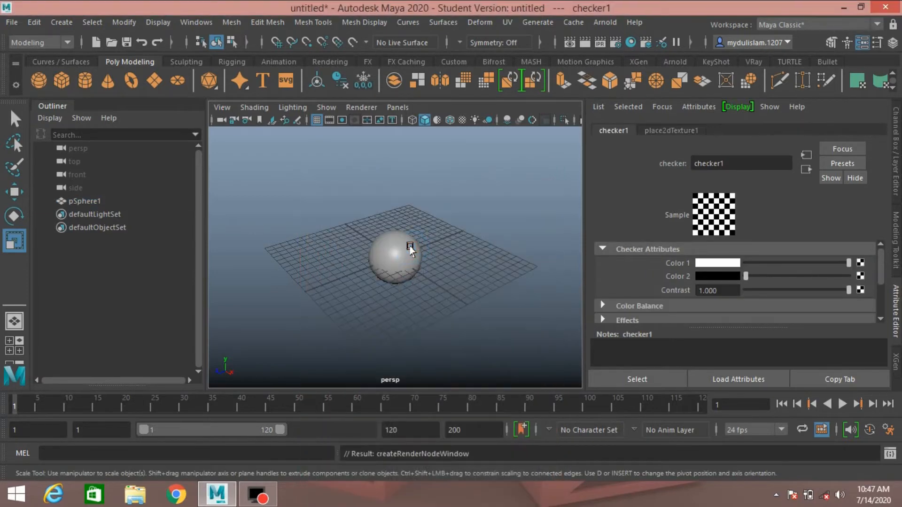
# - Turn on textured display in the perspective view and select the checkered sphere
pyautogui.click(463, 121)
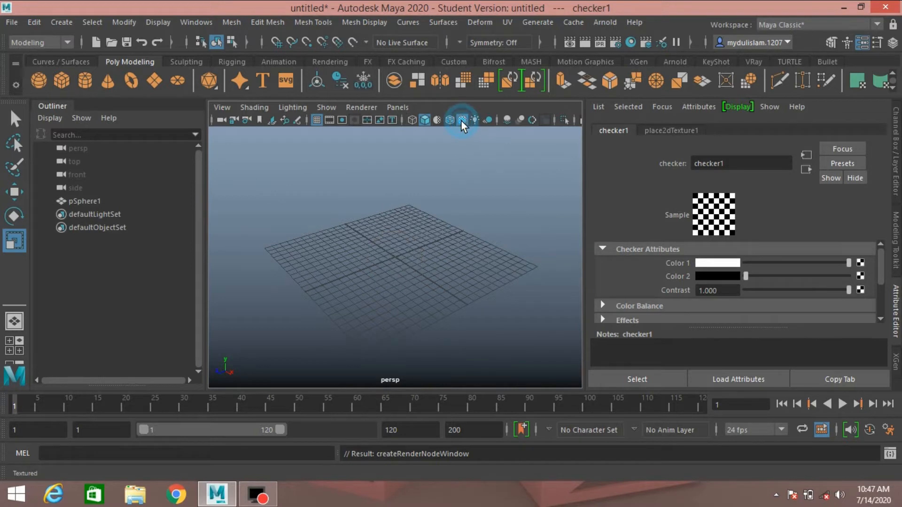
pyautogui.scroll(5, 422, 278)
pyautogui.scroll(-3, 420, 282)
pyautogui.scroll(3, 420, 282)
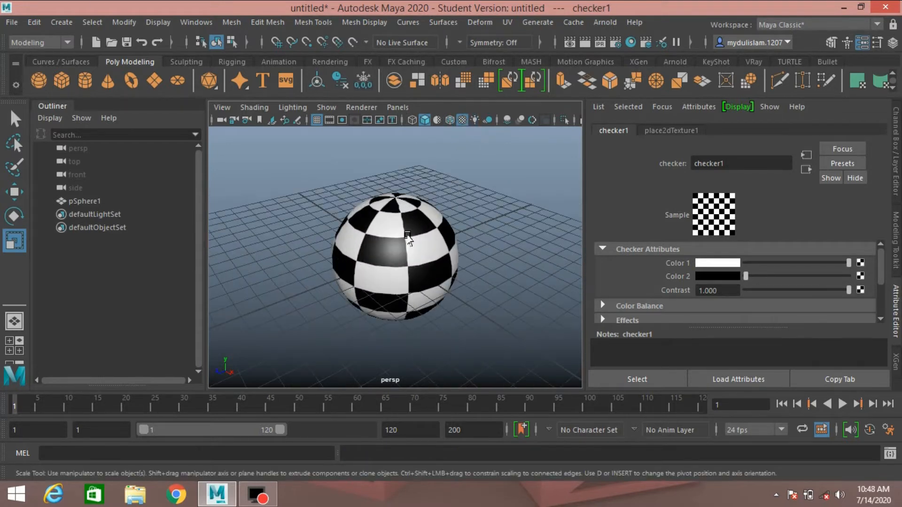
pyautogui.click(404, 235)
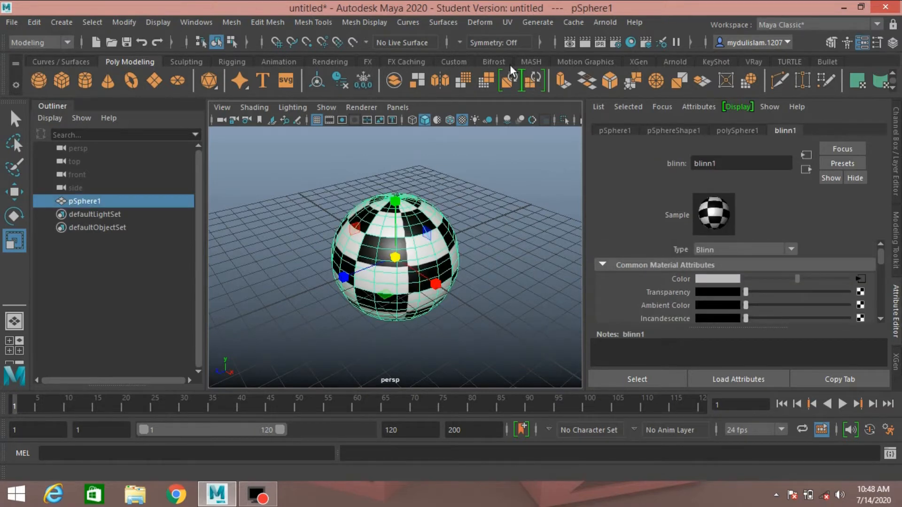
pyautogui.click(506, 20)
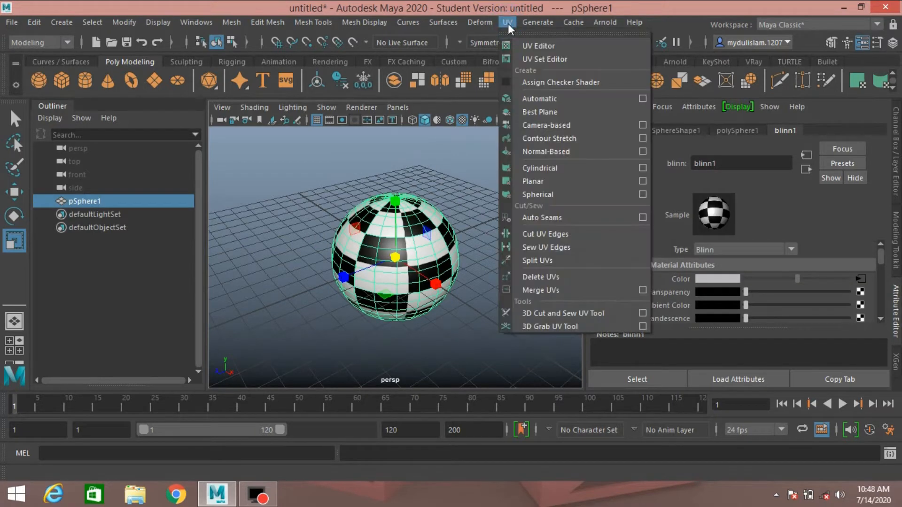
pyautogui.click(518, 45)
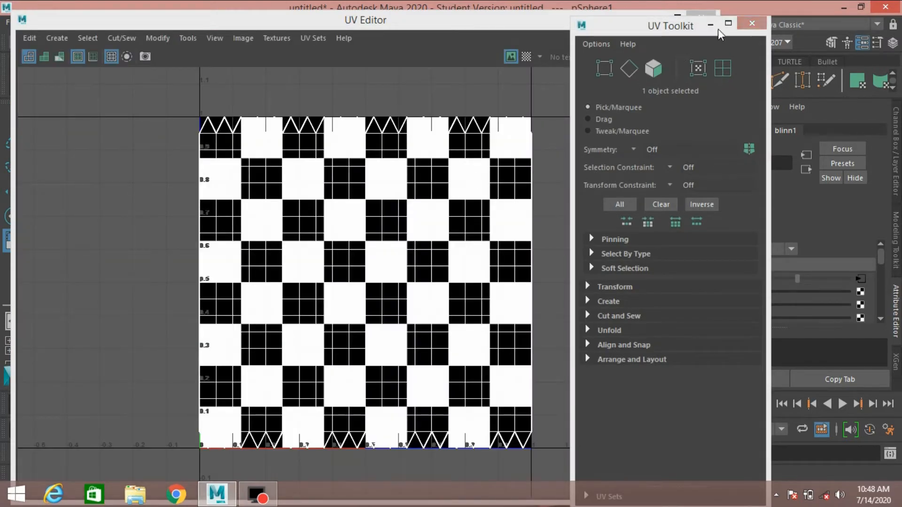
pyautogui.click(751, 23)
pyautogui.click(706, 19)
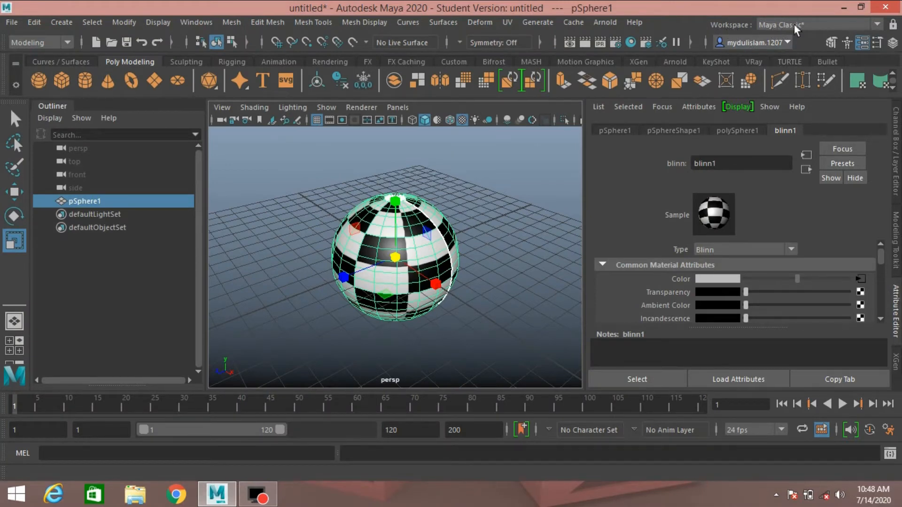
# - Switch to the UV Editing workspace and move the floating Modeling Toolkit away from the sphere
pyautogui.click(859, 24)
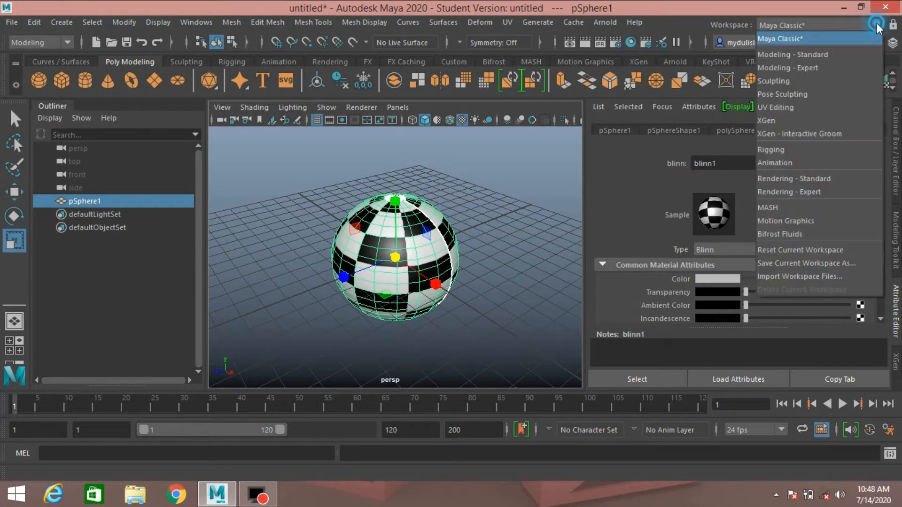
pyautogui.click(792, 109)
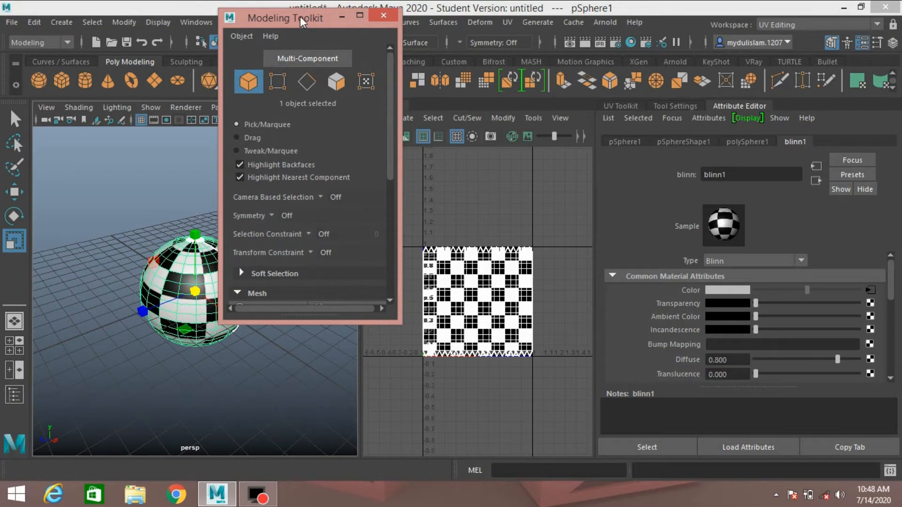
pyautogui.moveTo(332, 18); pyautogui.dragTo(86, 13)
# - Select all the sphere's vertices in the UV Editor and scale the UV shell to about half its height and three quarters of its width
pyautogui.click(63, 80)
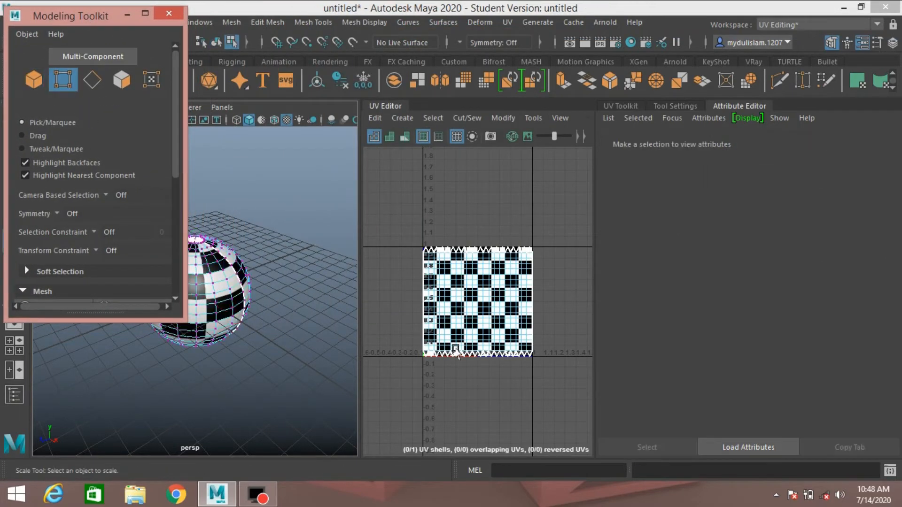
pyautogui.moveTo(556, 389); pyautogui.dragTo(407, 209)
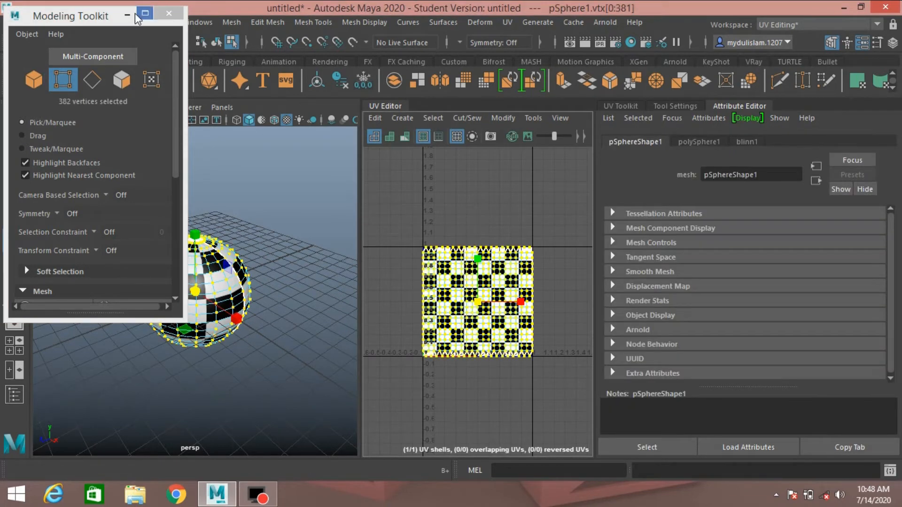
pyautogui.click(135, 12)
pyautogui.moveTo(478, 259); pyautogui.dragTo(475, 282)
pyautogui.scroll(3, 475, 283)
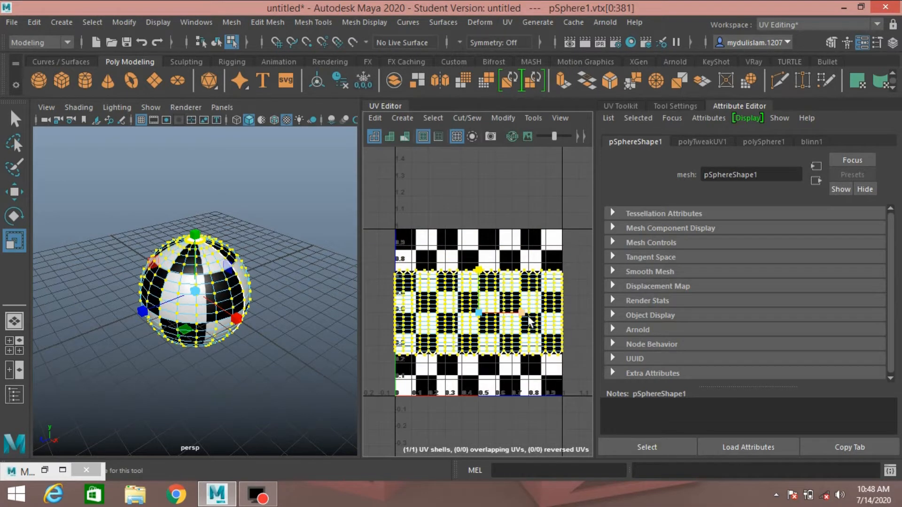
pyautogui.moveTo(523, 314); pyautogui.dragTo(512, 317)
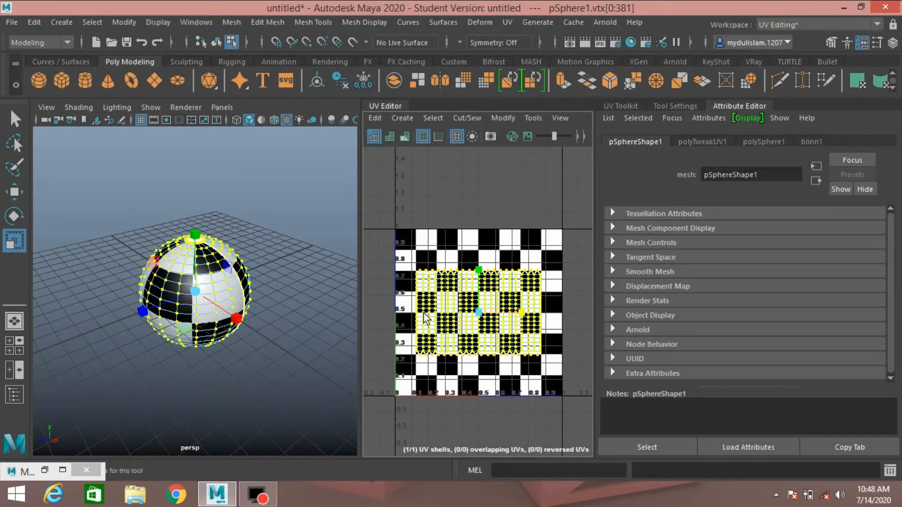
# - Switch the sphere to face selection mode and clear the current vertex selection
pyautogui.click(46, 470)
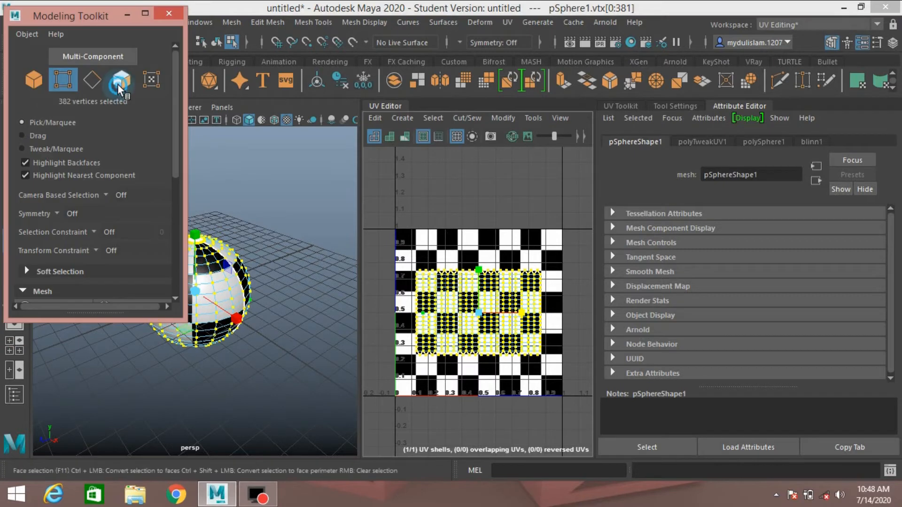
pyautogui.click(119, 82)
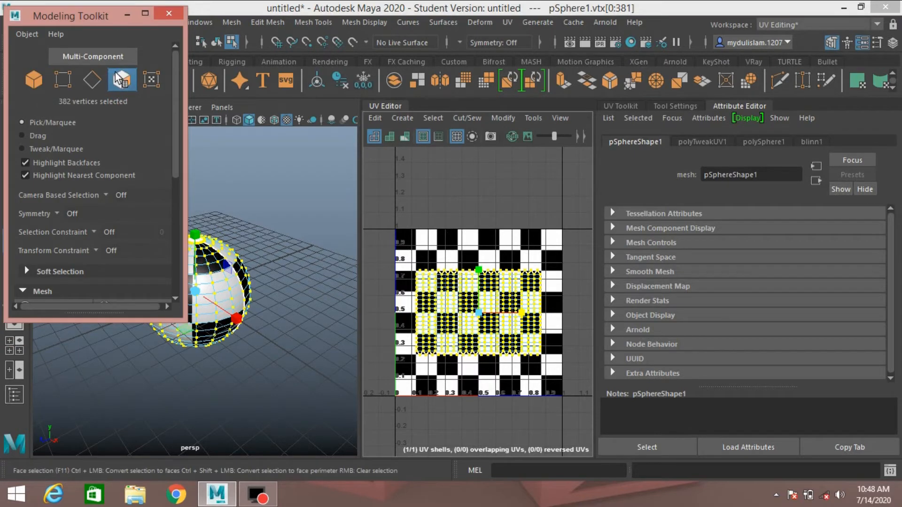
pyautogui.click(124, 17)
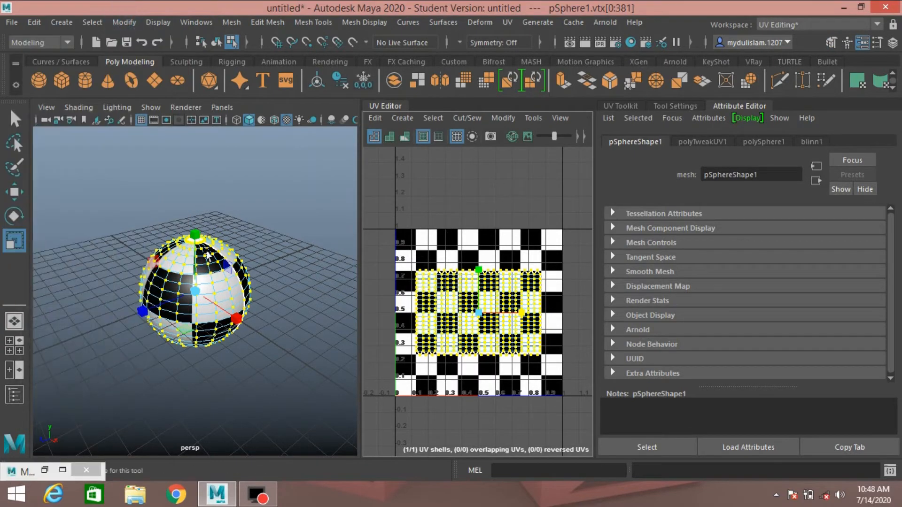
pyautogui.click(285, 247)
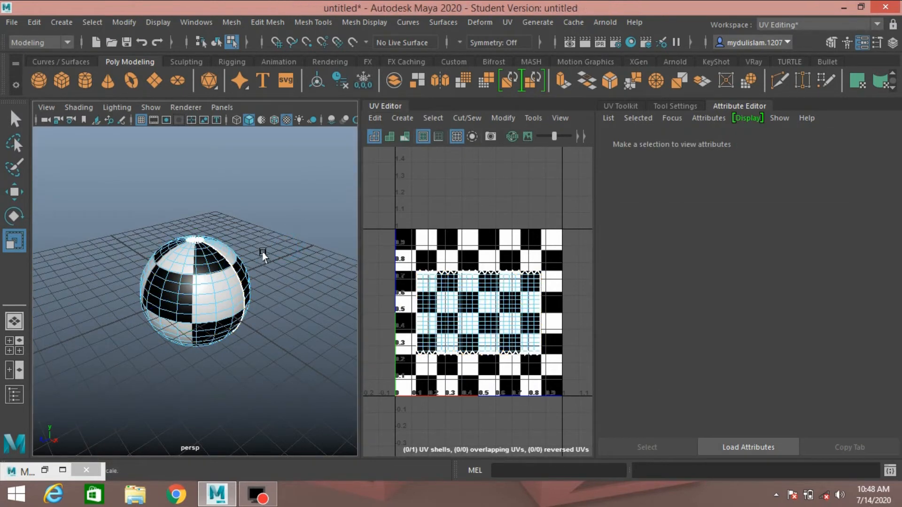
# - Show the sphere in a full side view and select all faces of its upper half
pyautogui.press('space')
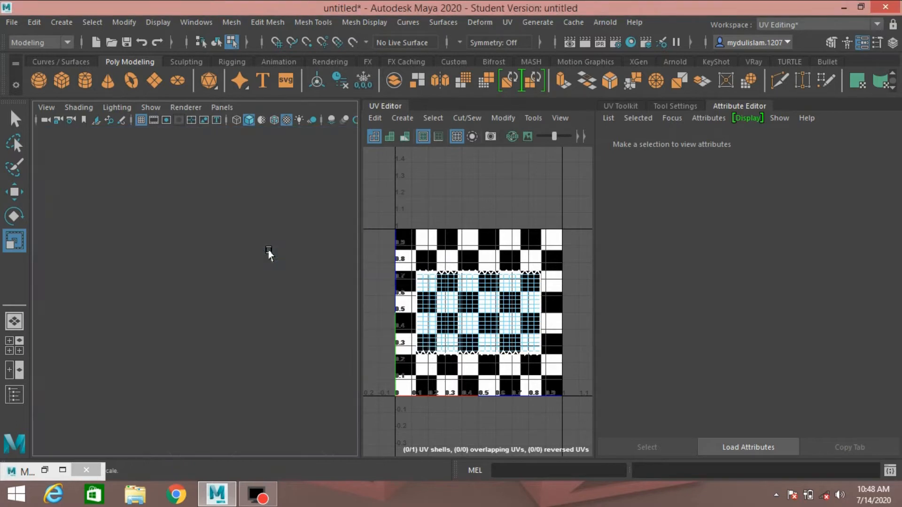
pyautogui.press('f')
pyautogui.scroll(3, 290, 397)
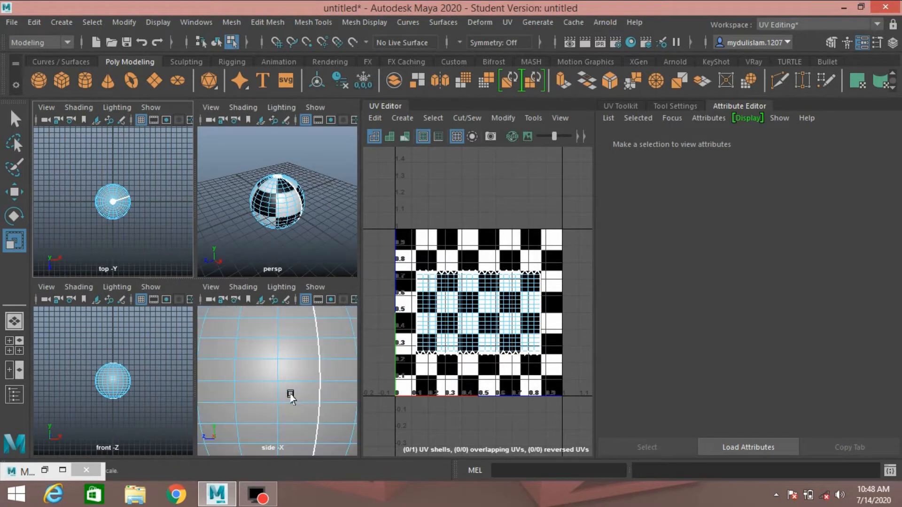
pyautogui.scroll(-6, 290, 397)
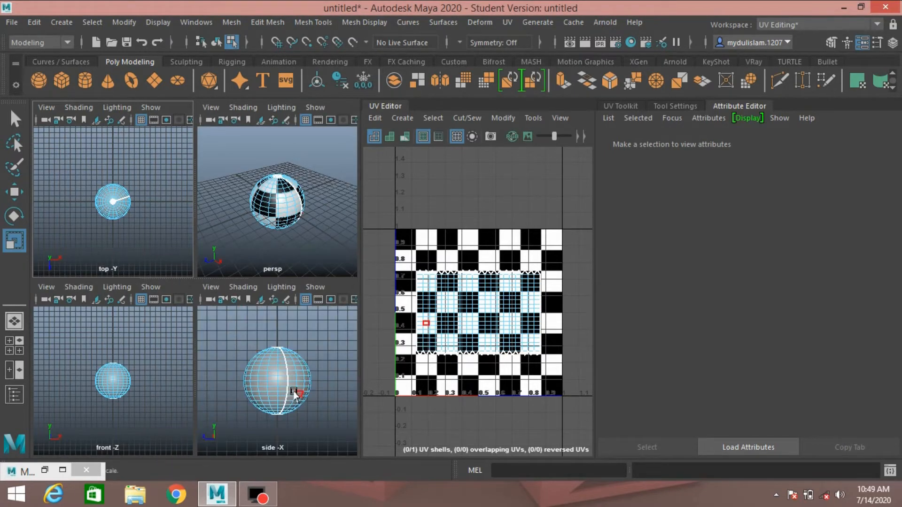
pyautogui.press('space')
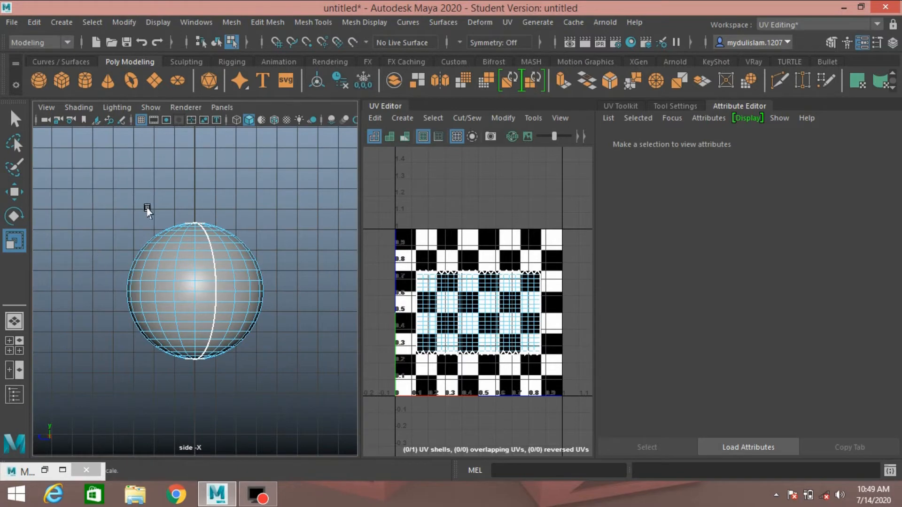
pyautogui.moveTo(84, 177); pyautogui.dragTo(283, 289)
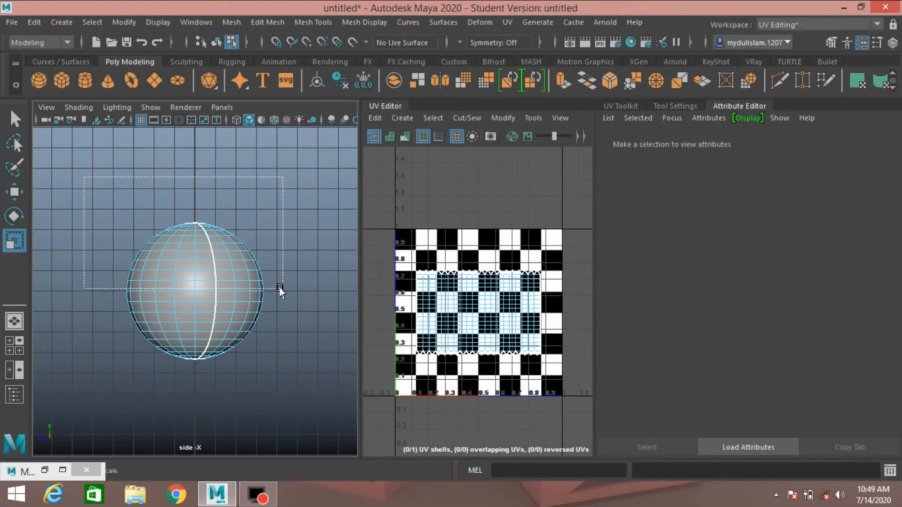
pyautogui.moveTo(281, 289); pyautogui.dragTo(281, 289)
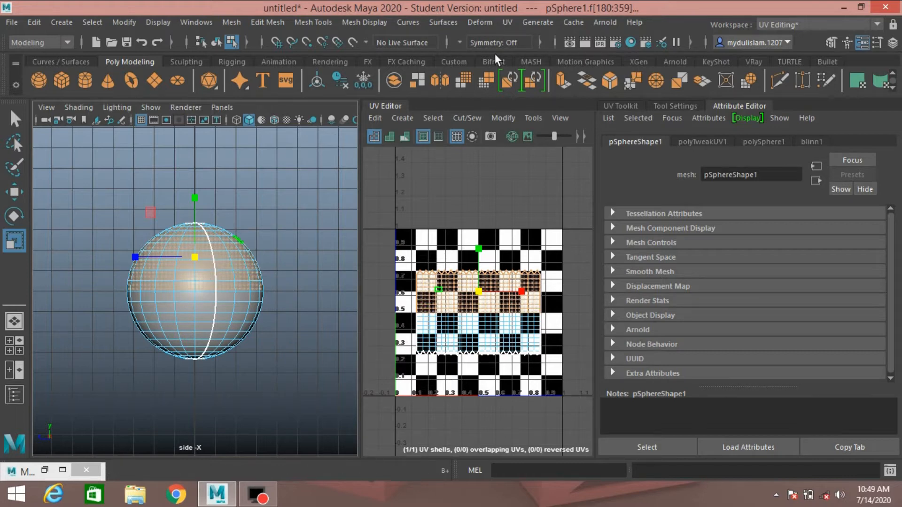
# - Apply a planar UV projection from the Y axis to the selected faces, using reset settings with the image width/height ratio kept
pyautogui.click(509, 22)
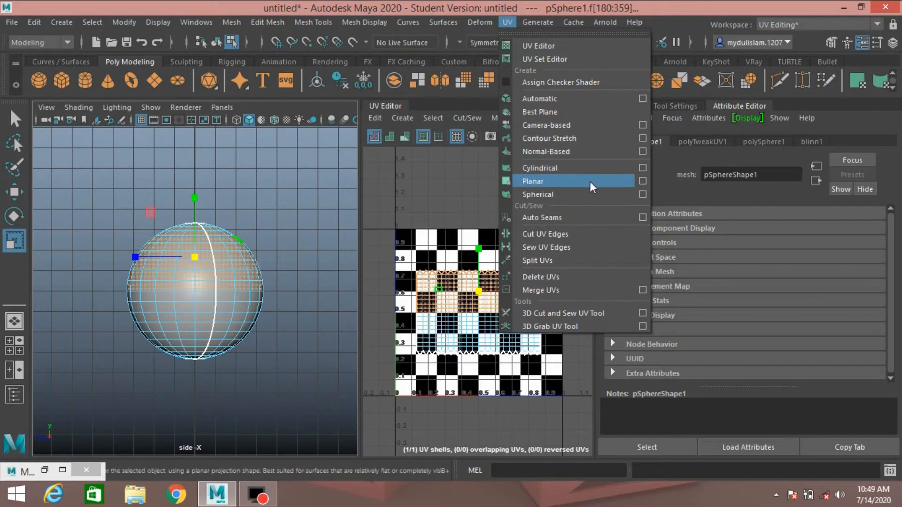
pyautogui.click(639, 182)
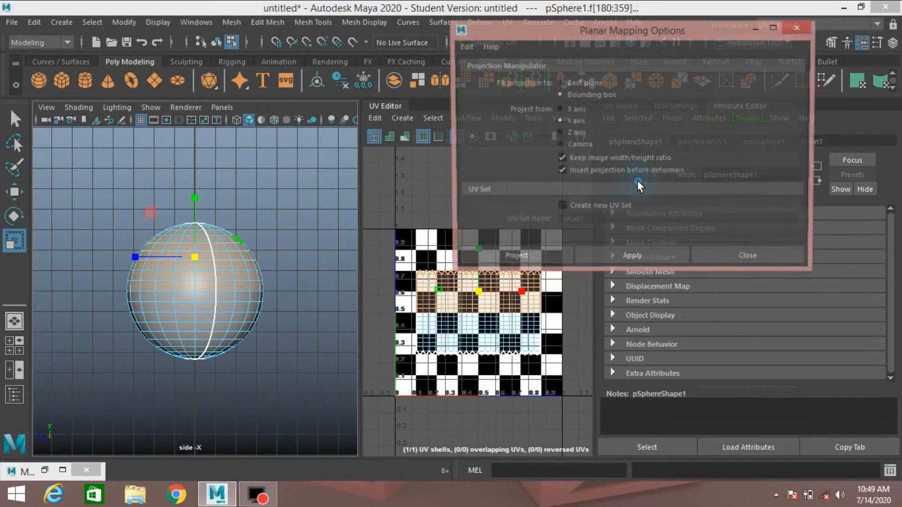
pyautogui.click(467, 47)
pyautogui.click(482, 74)
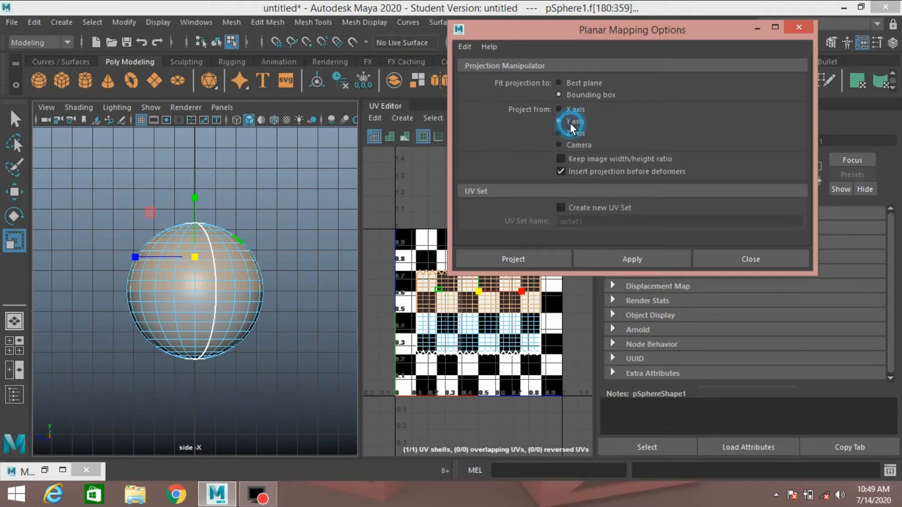
pyautogui.click(596, 160)
pyautogui.click(520, 259)
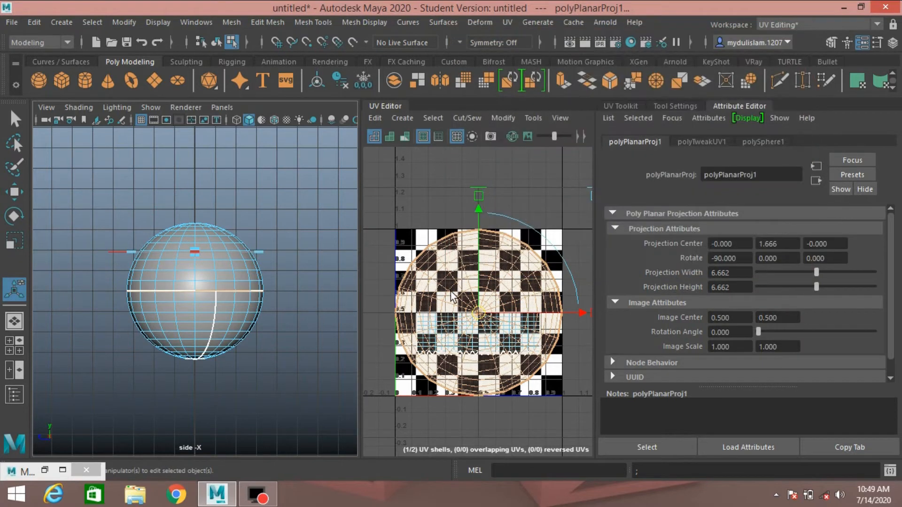
# - Switch the sphere to vertex selection and pick a vertex of the circular UV shell
pyautogui.click(45, 469)
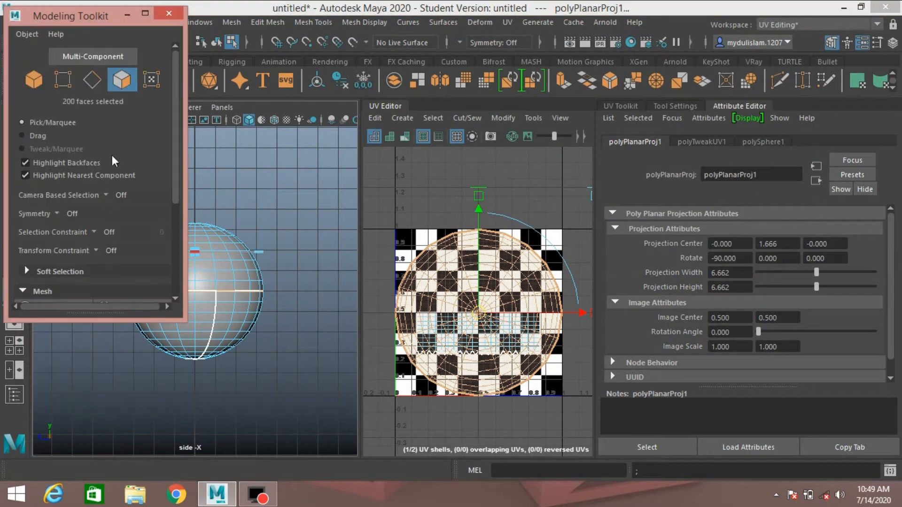
pyautogui.click(55, 83)
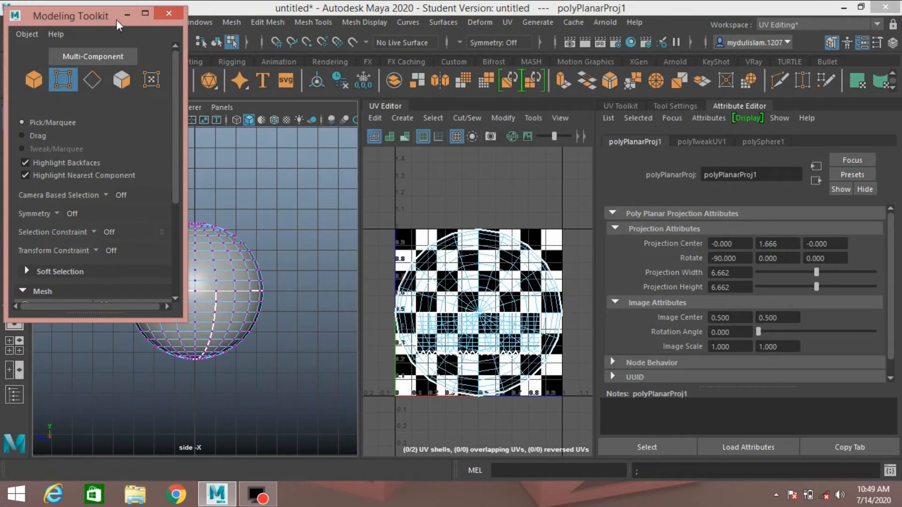
pyautogui.click(126, 16)
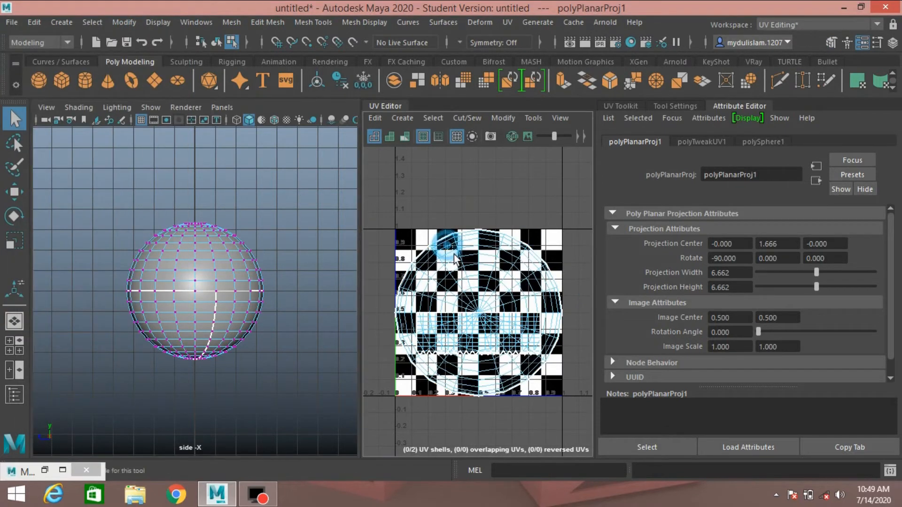
pyautogui.click(470, 275)
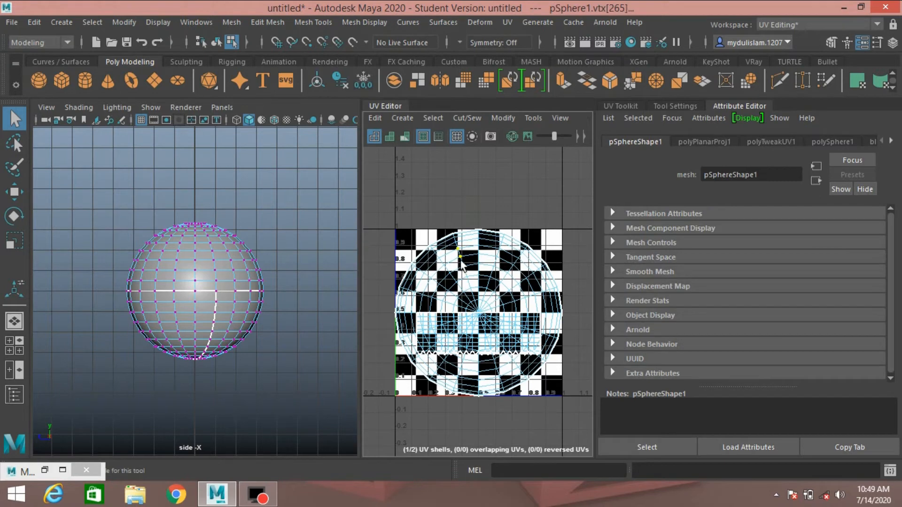
# - Select the whole circular UV shell in shell selection mode and move it horizontally out of the 0–1 tile, beside the checker texture
pyautogui.moveTo(461, 255)
pyautogui.mouseDown(button='right')
pyautogui.moveTo(456, 348)
pyautogui.moveTo(517, 353)
pyautogui.moveTo(537, 310)
pyautogui.moveTo(622, 314)
pyautogui.moveTo(626, 364)
pyautogui.moveTo(635, 360)
pyautogui.mouseUp(button='right')
pyautogui.click(484, 287)
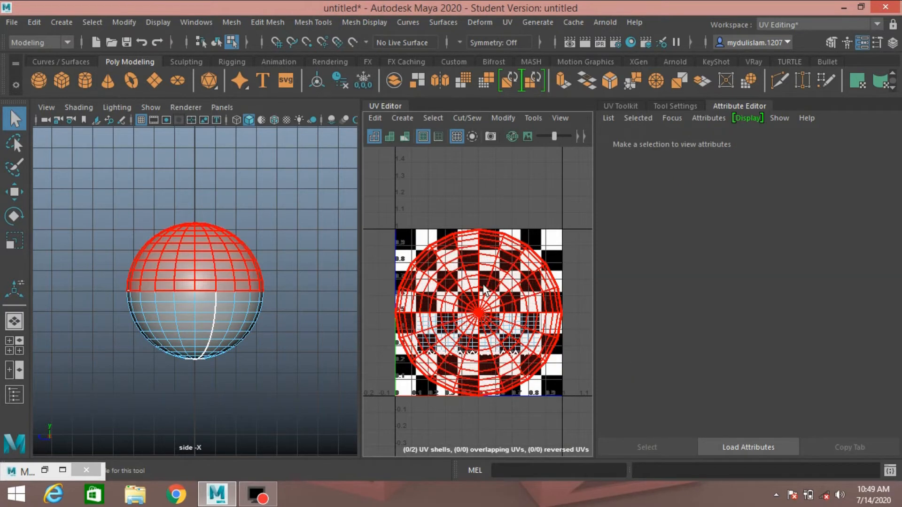
pyautogui.scroll(-3, 484, 285)
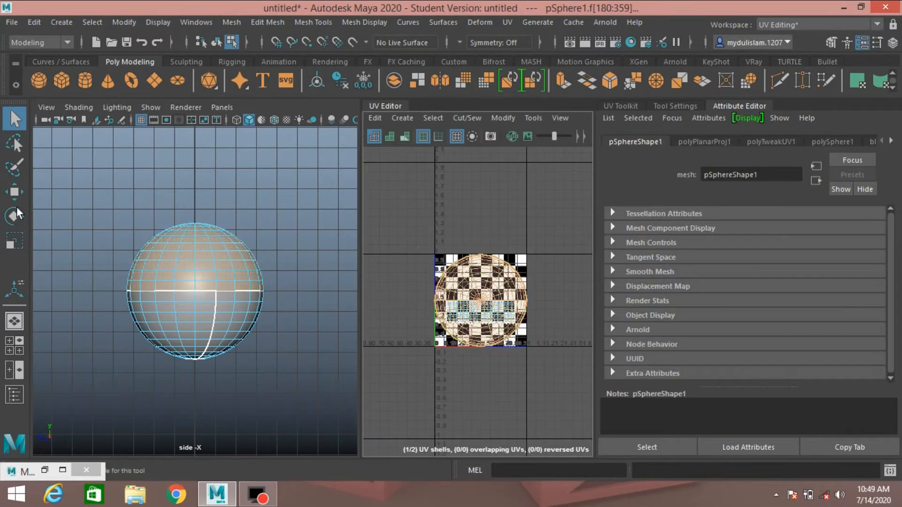
pyautogui.click(19, 188)
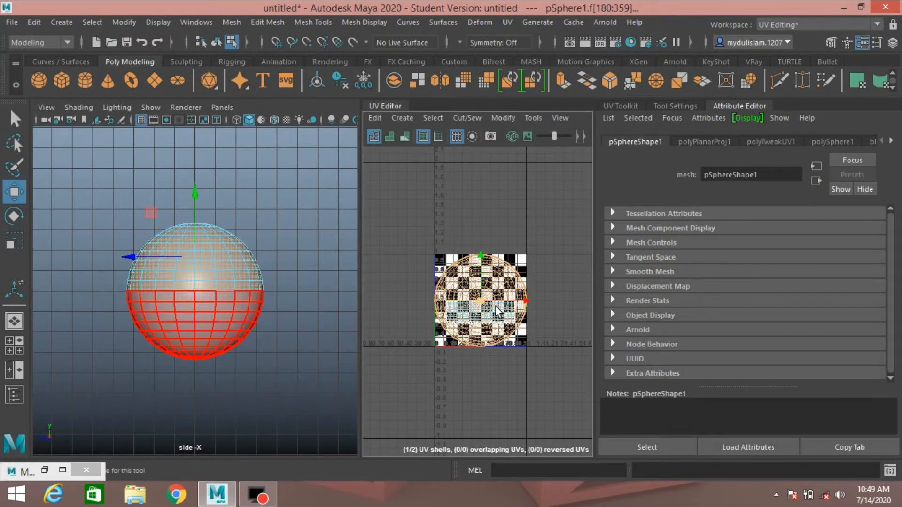
pyautogui.moveTo(523, 299); pyautogui.dragTo(627, 306)
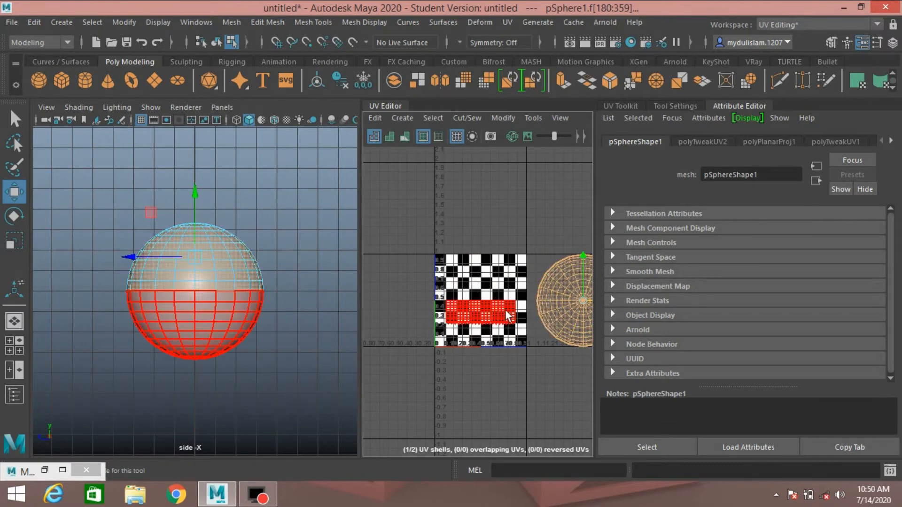
# - Switch the sphere to edge selection, pick a radial edge in the circular UV shell and return to the Select tool
pyautogui.keyDown('alt'); pyautogui.moveTo(512, 293); pyautogui.dragTo(426, 252, button='middle'); pyautogui.keyUp('alt')
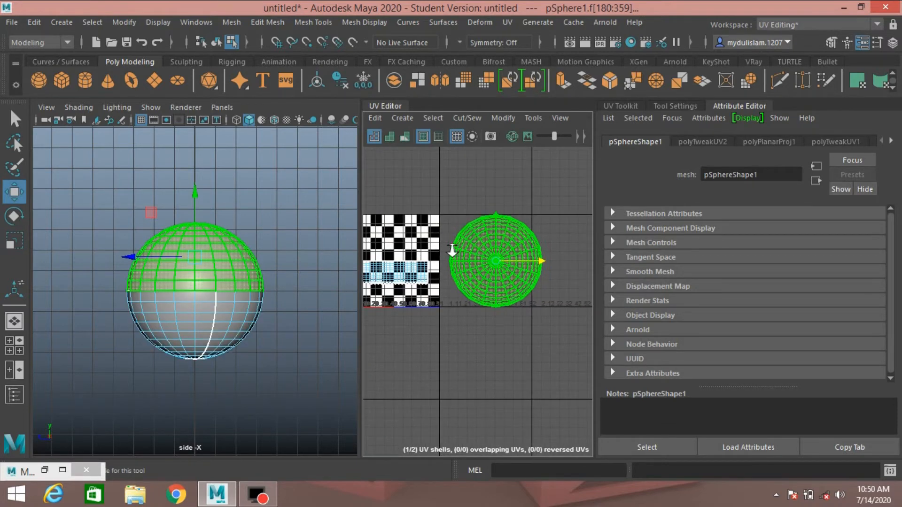
pyautogui.scroll(2, 453, 254)
pyautogui.scroll(2, 492, 269)
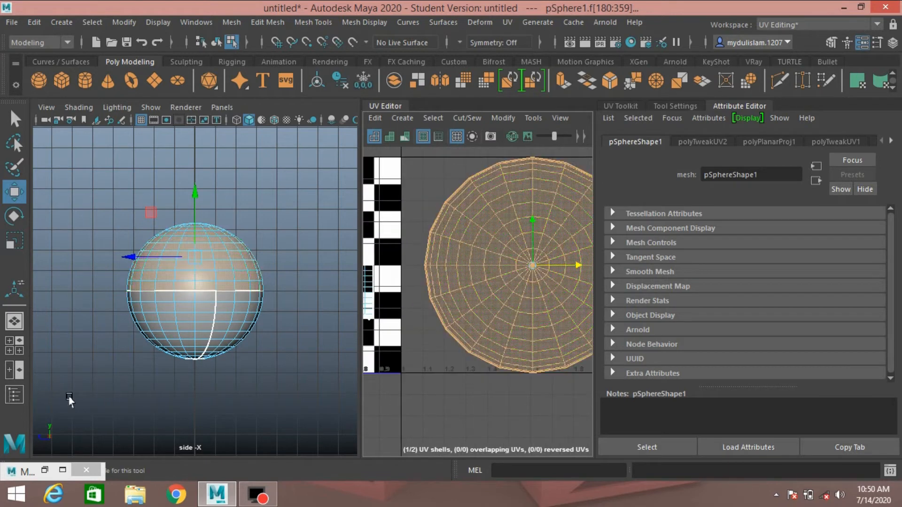
pyautogui.click(39, 470)
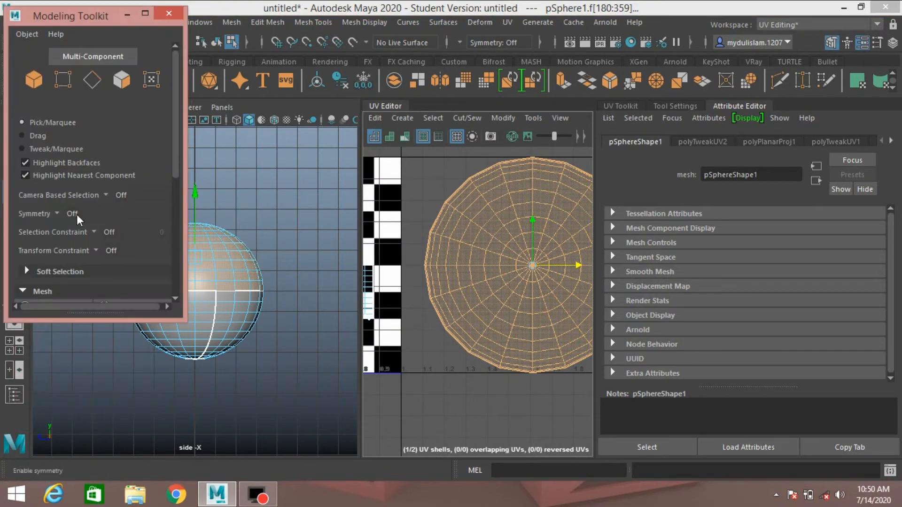
pyautogui.click(94, 76)
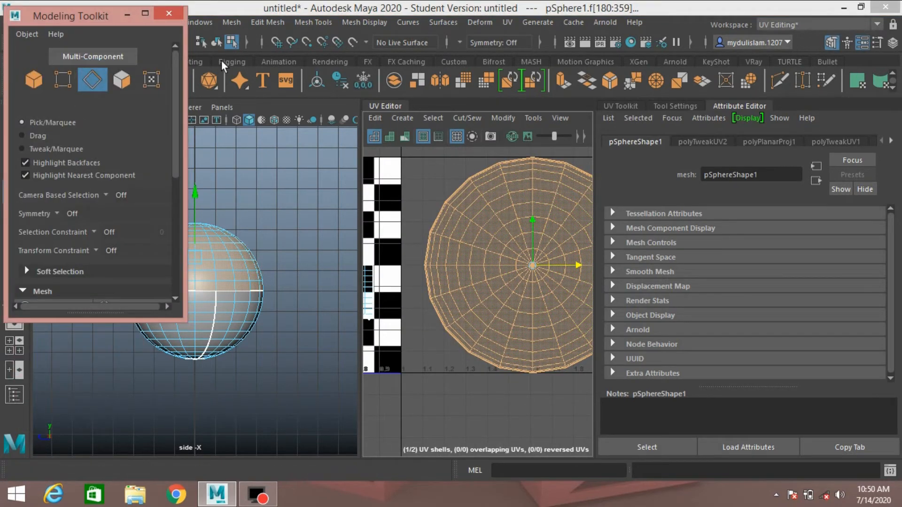
pyautogui.click(126, 16)
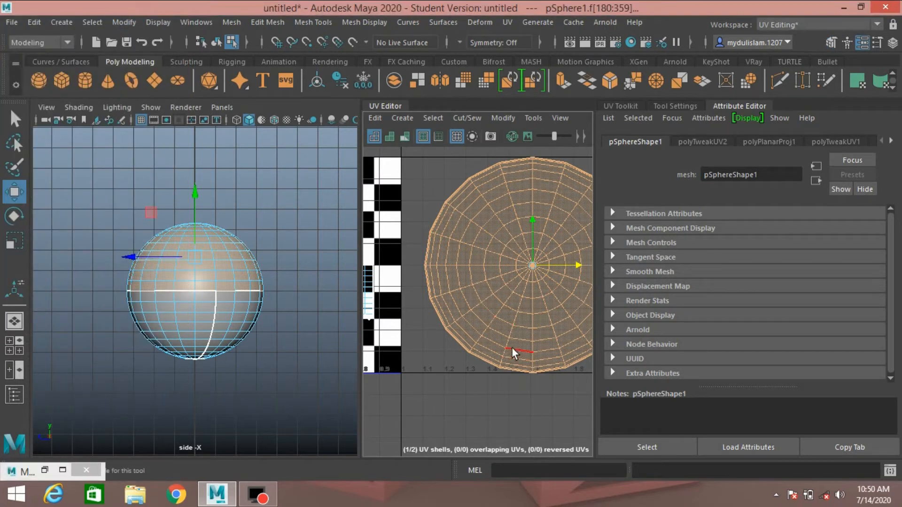
pyautogui.click(512, 331)
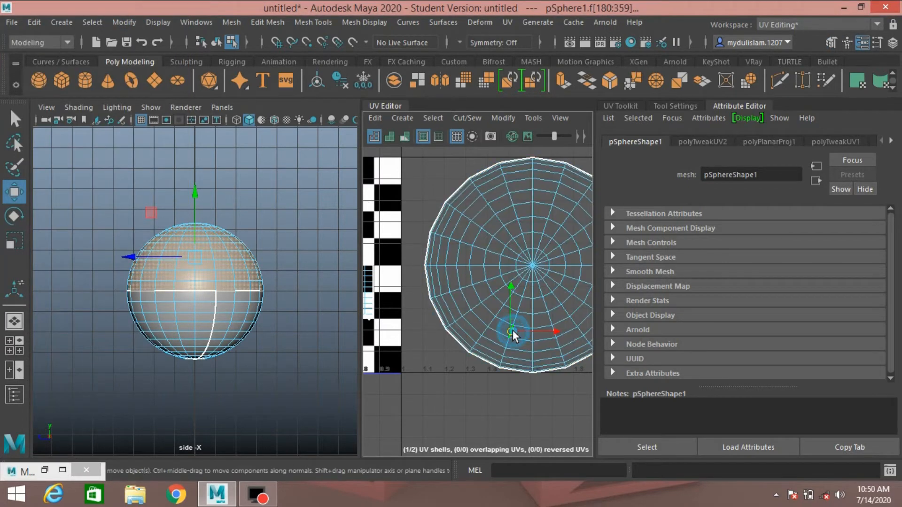
pyautogui.click(15, 120)
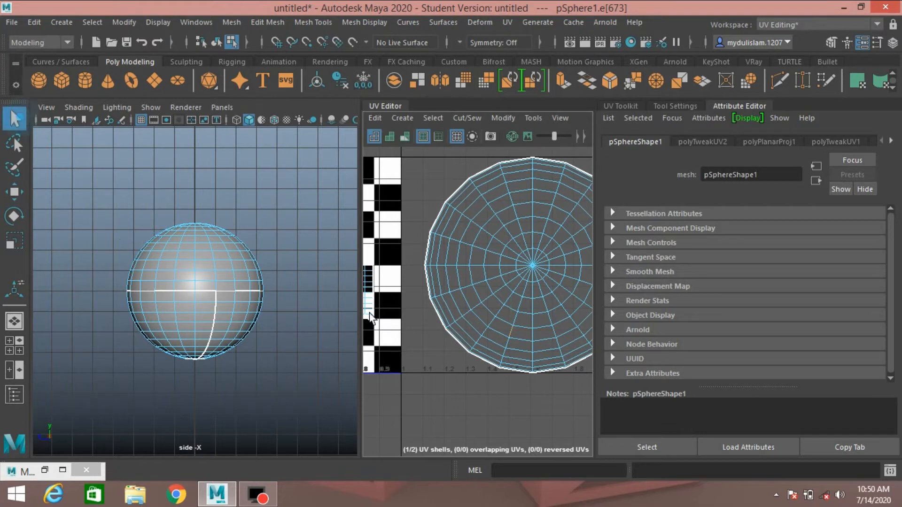
pyautogui.scroll(3, 501, 368)
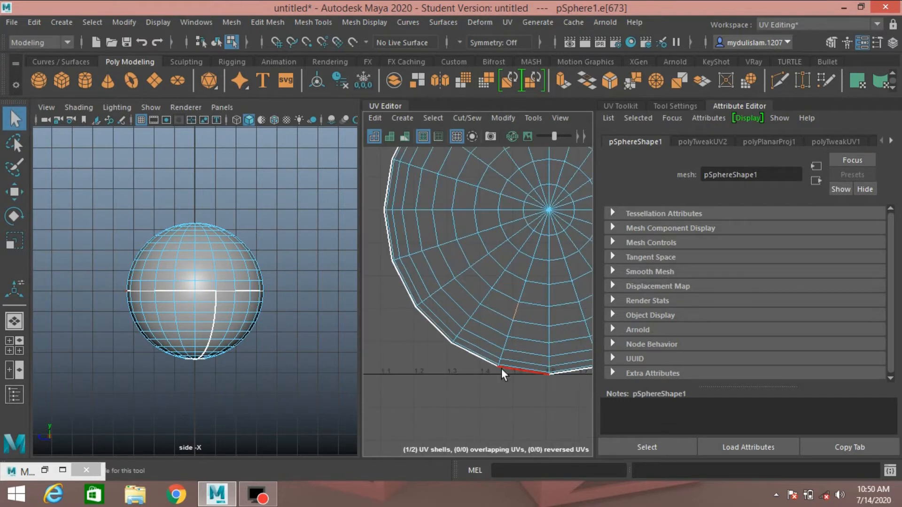
# - Show the sphere in a single perspective view and widen the UV Editor to more than half again its width
pyautogui.press('space')
pyautogui.scroll(-4, 492, 307)
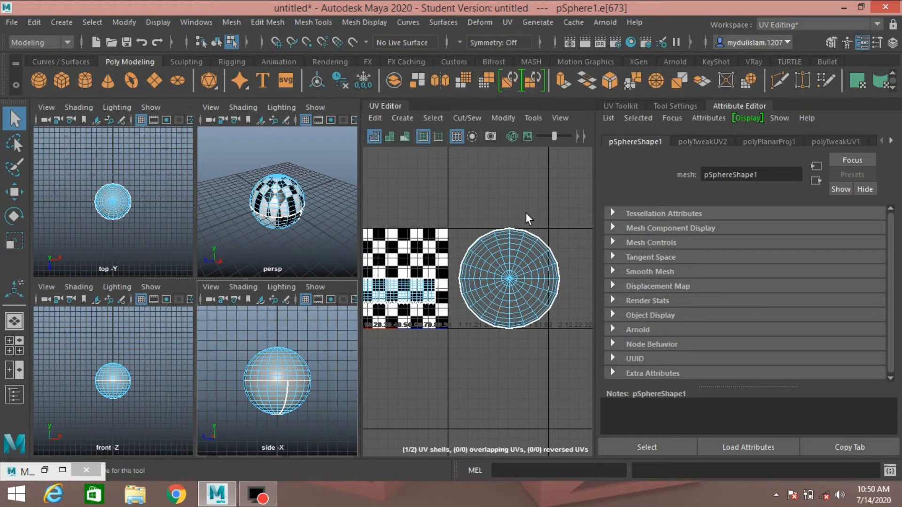
pyautogui.moveTo(361, 247)
pyautogui.mouseDown()
pyautogui.moveTo(208, 242)
pyautogui.moveTo(283, 254)
pyautogui.moveTo(358, 247)
pyautogui.mouseUp()
pyautogui.press('space')
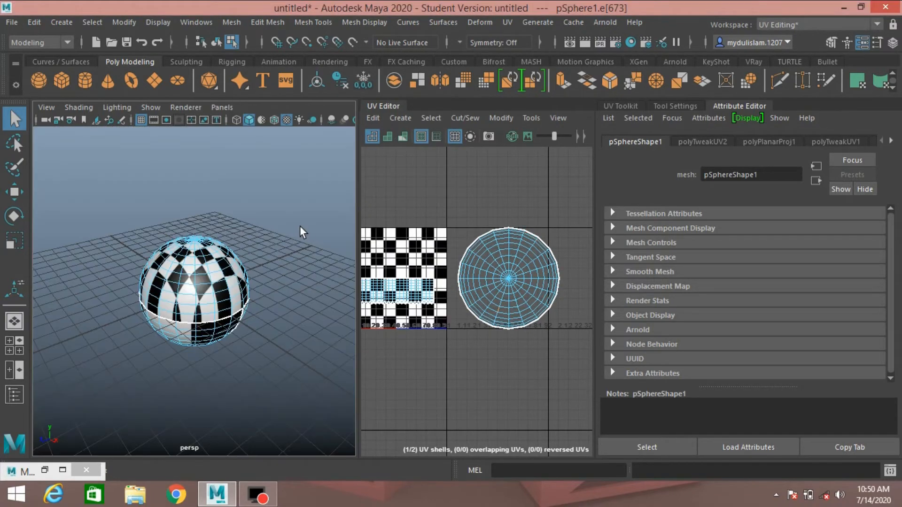
pyautogui.moveTo(357, 233); pyautogui.dragTo(219, 228)
# - Select the outer segments of one radial edge line in the lower part of the circular UV shell, down to its rim
pyautogui.scroll(3, 434, 308)
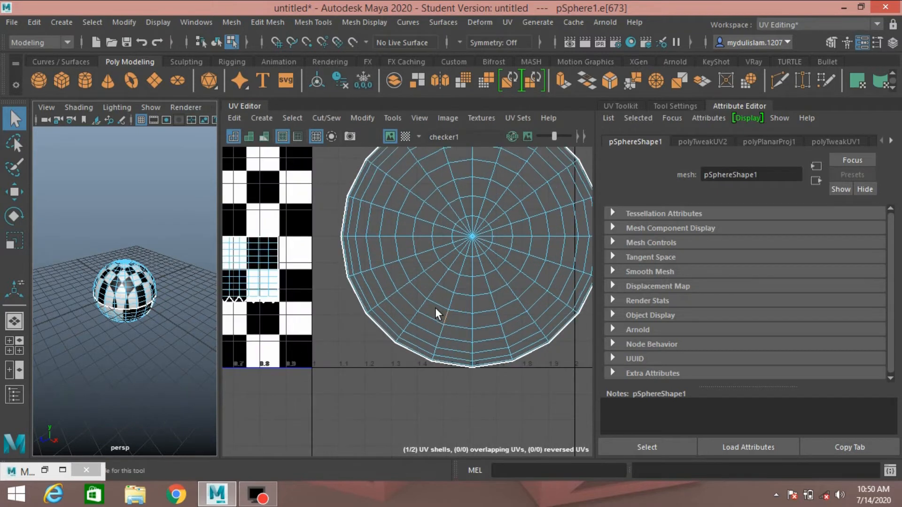
pyautogui.keyDown('alt'); pyautogui.moveTo(417, 345); pyautogui.dragTo(394, 255, button='middle'); pyautogui.keyUp('alt')
pyautogui.scroll(2, 391, 367)
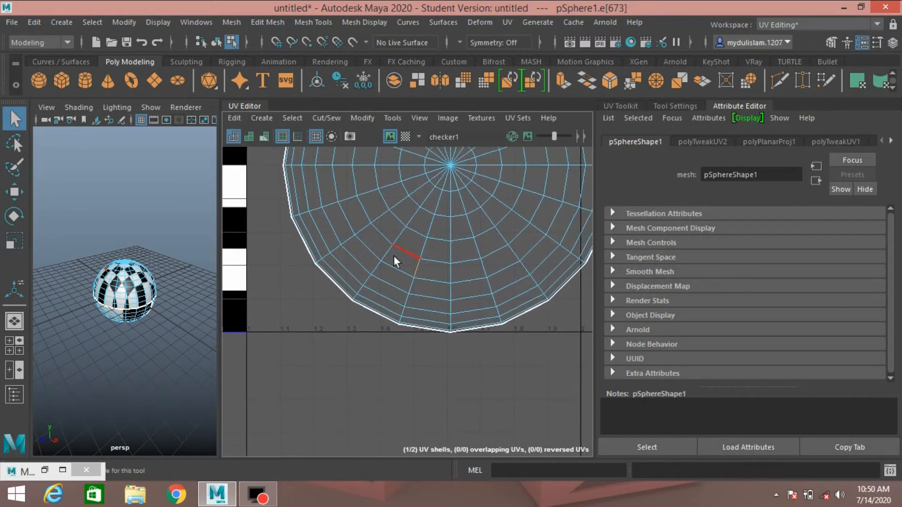
pyautogui.doubleClick(399, 322)
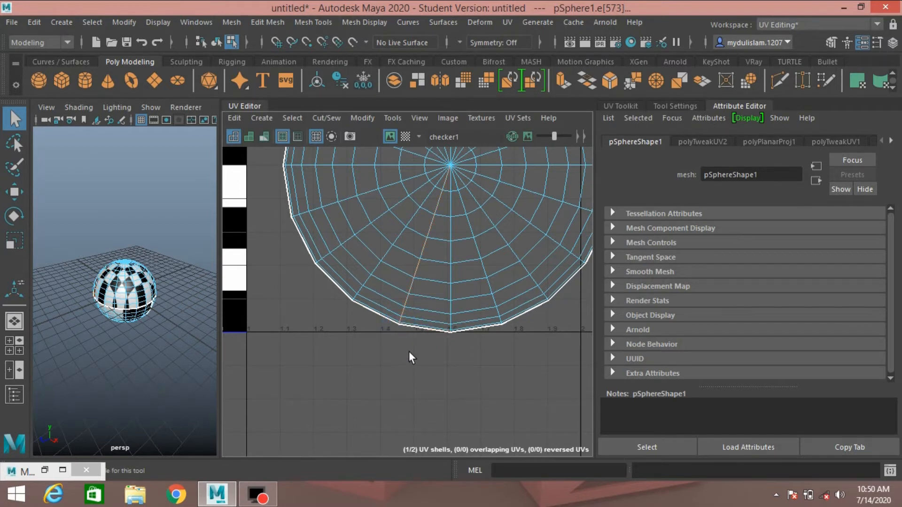
pyautogui.scroll(4, 409, 352)
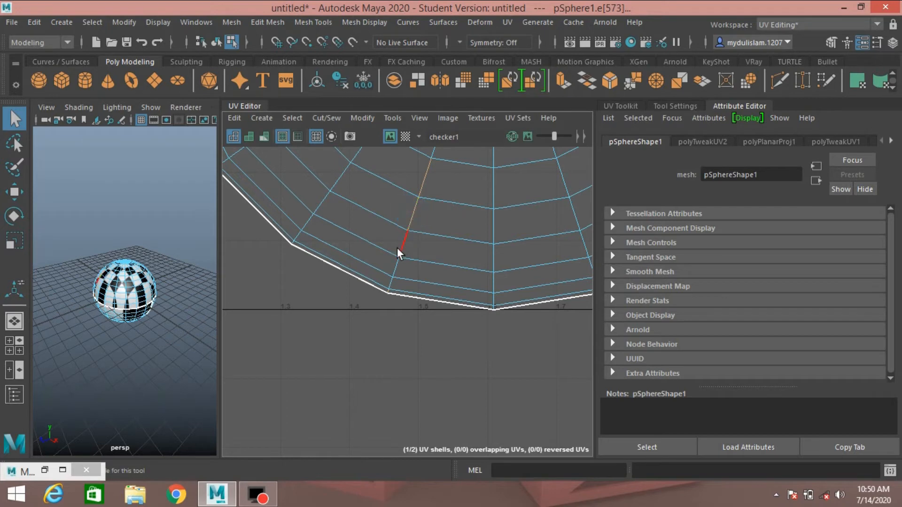
pyautogui.click(394, 265)
pyautogui.click(389, 282)
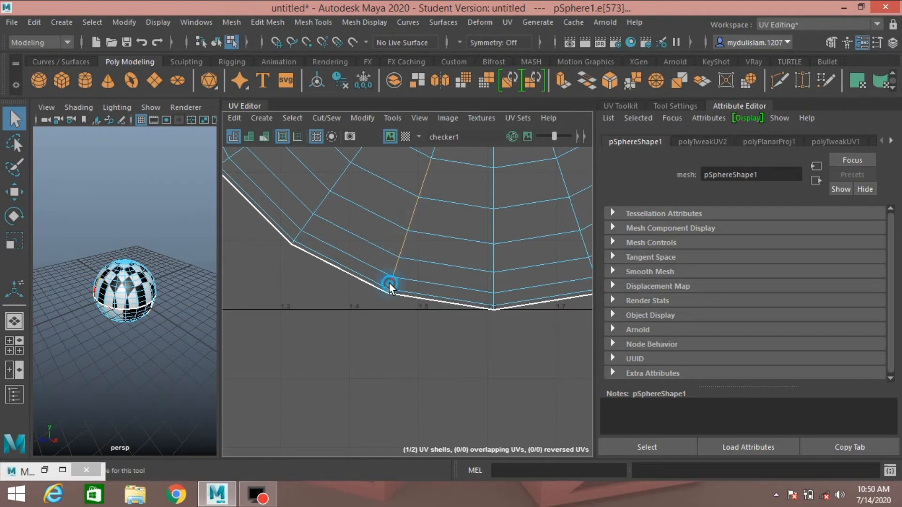
# - Add the outer segments of the remaining radial edge lines all around the circular UV shell to the selection
pyautogui.click(497, 186)
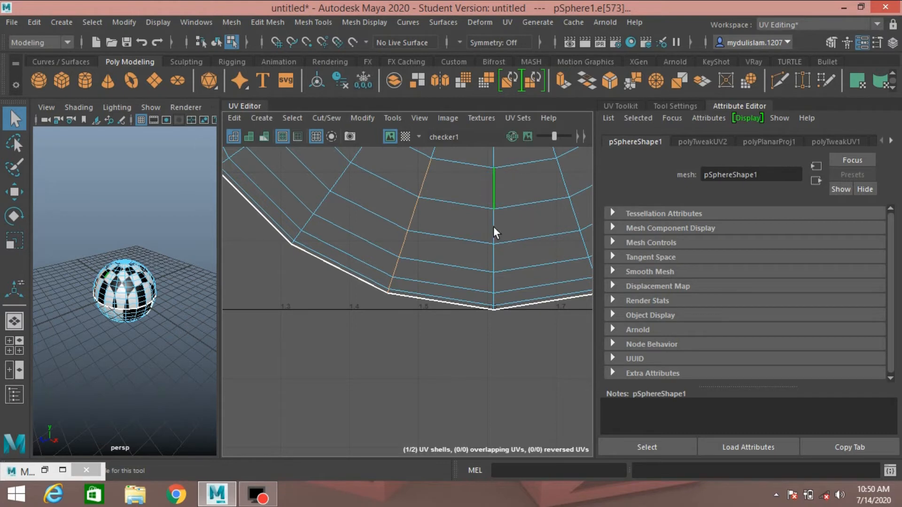
pyautogui.click(494, 307)
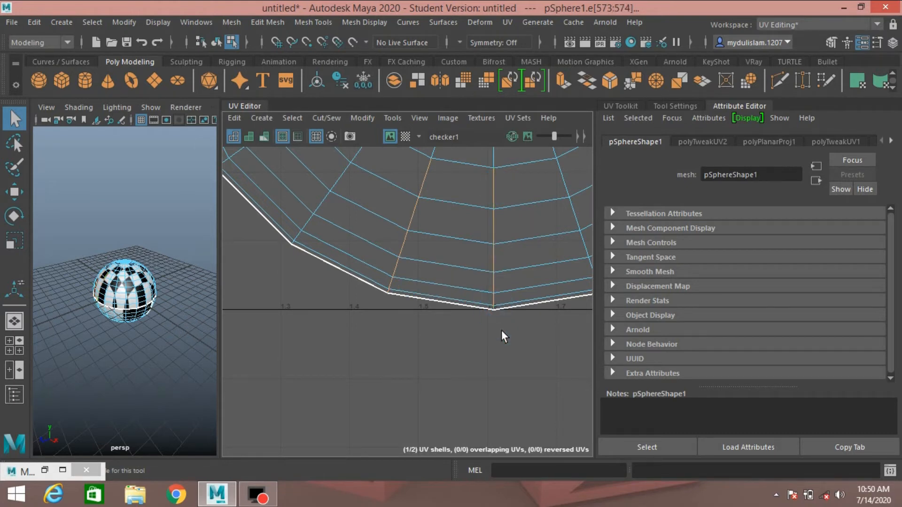
pyautogui.scroll(-2, 501, 330)
pyautogui.keyDown('alt'); pyautogui.moveTo(513, 354); pyautogui.dragTo(320, 407, button='middle'); pyautogui.keyUp('alt')
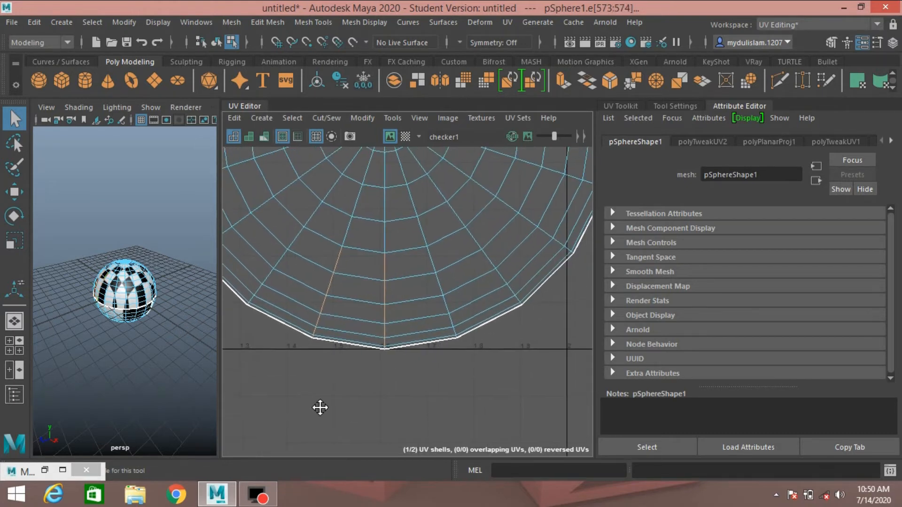
pyautogui.click(431, 257)
pyautogui.scroll(-4, 487, 351)
pyautogui.keyDown('alt'); pyautogui.moveTo(512, 312); pyautogui.dragTo(473, 376, button='middle'); pyautogui.keyUp('alt')
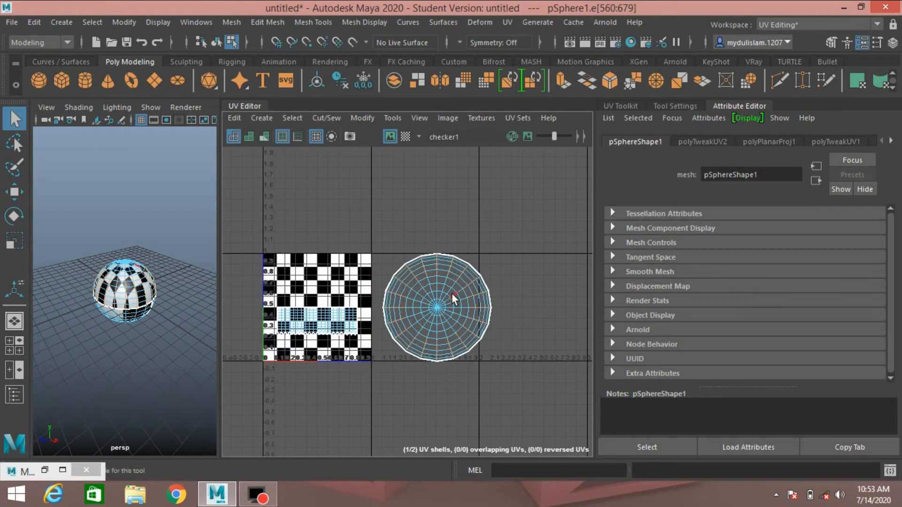
pyautogui.scroll(2, 452, 294)
pyautogui.keyDown('alt'); pyautogui.moveTo(452, 292); pyautogui.dragTo(461, 280, button='middle'); pyautogui.keyUp('alt')
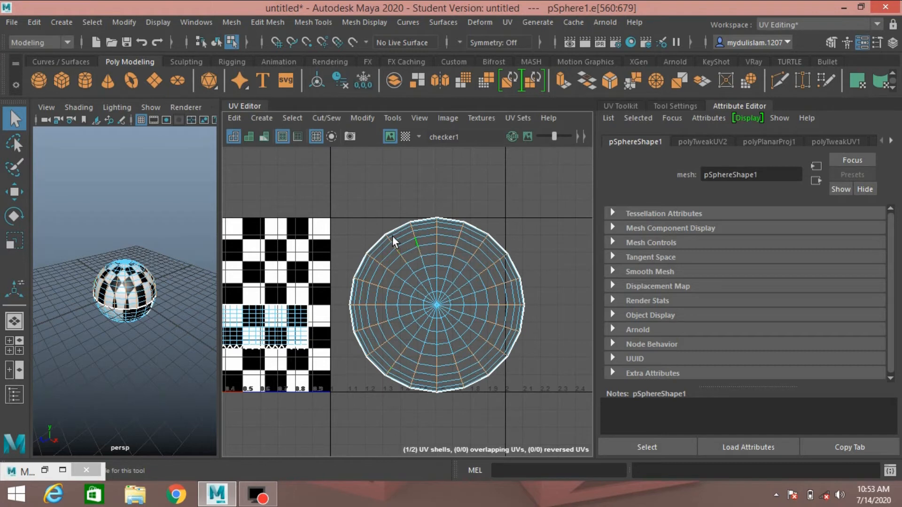
pyautogui.scroll(5, 418, 239)
pyautogui.scroll(-3, 417, 239)
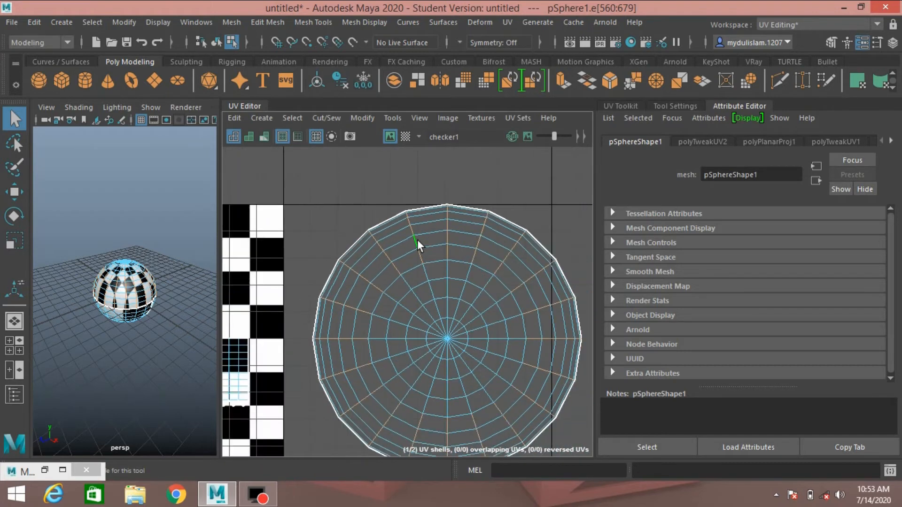
pyautogui.scroll(-2, 417, 239)
pyautogui.keyDown('alt'); pyautogui.moveTo(417, 258); pyautogui.dragTo(416, 217, button='middle'); pyautogui.keyUp('alt')
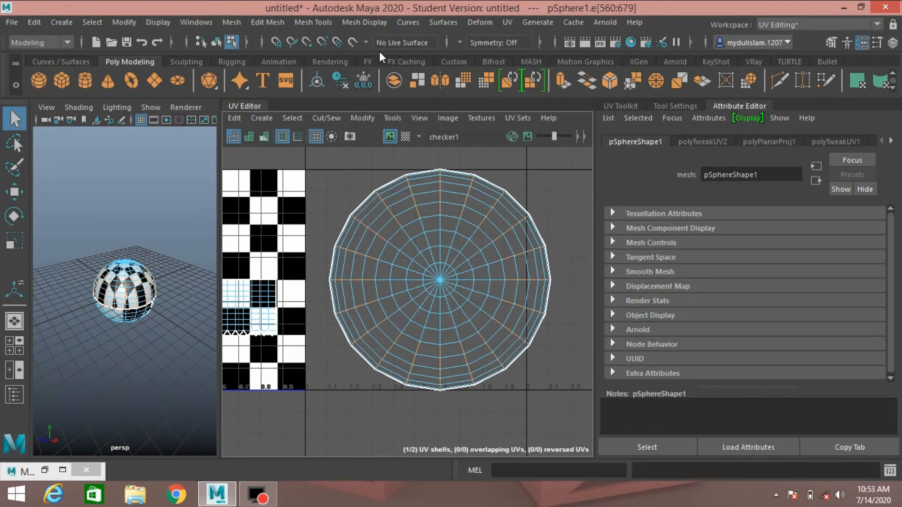
pyautogui.click(501, 19)
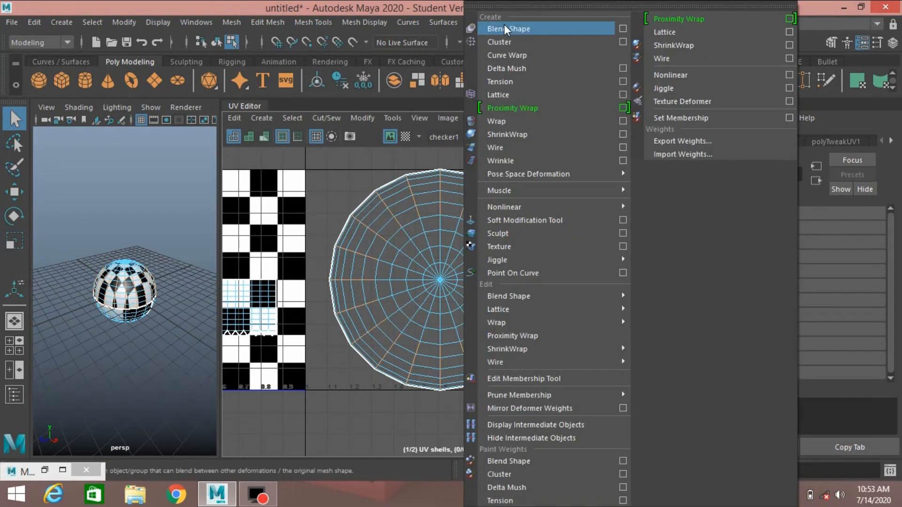
pyautogui.click(416, 2)
pyautogui.click(504, 22)
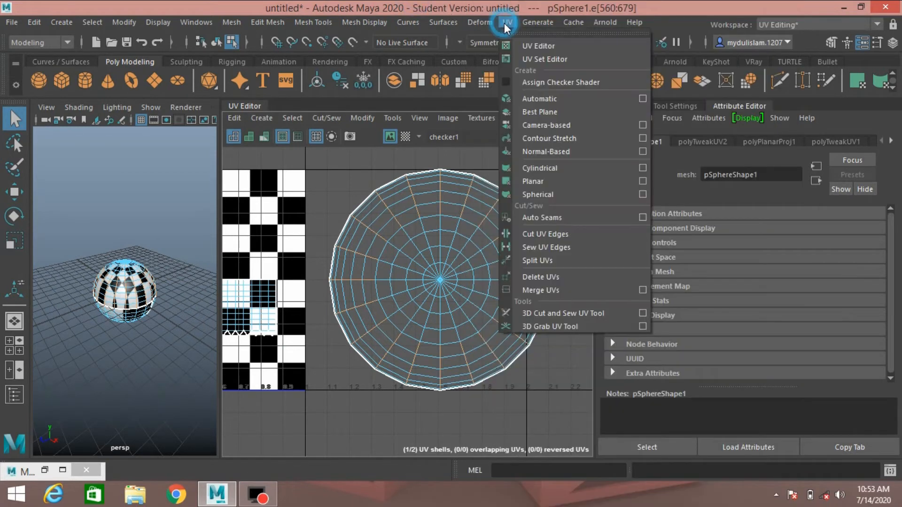
pyautogui.click(513, 42)
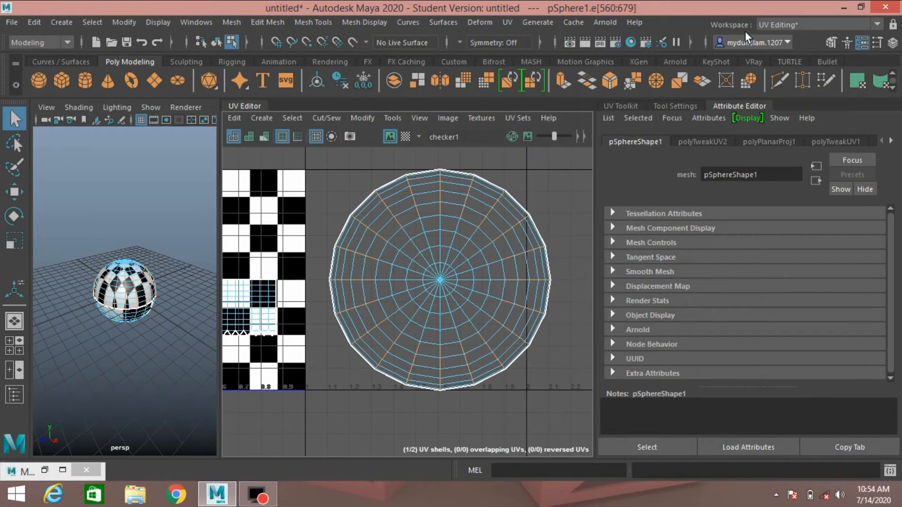
# - Switch the workspace to Maya Classic
pyautogui.click(876, 25)
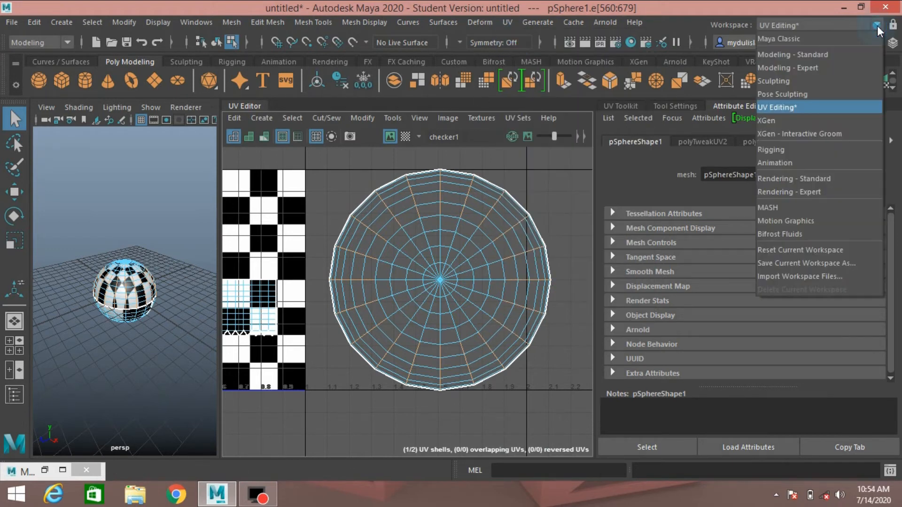
pyautogui.click(851, 40)
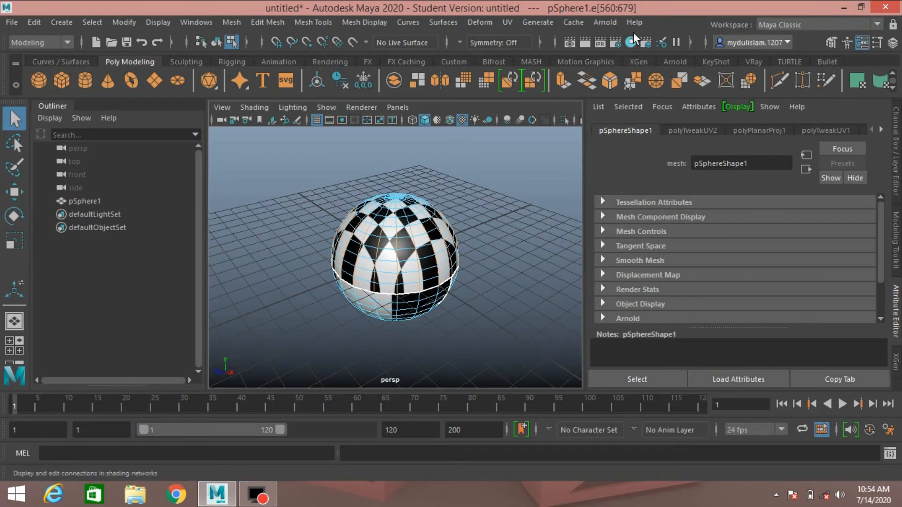
# - Open the UV Editor with the UV Toolkit clear of the circular shell and cut the UVs along the selected radial edges
pyautogui.click(511, 27)
pyautogui.click(516, 46)
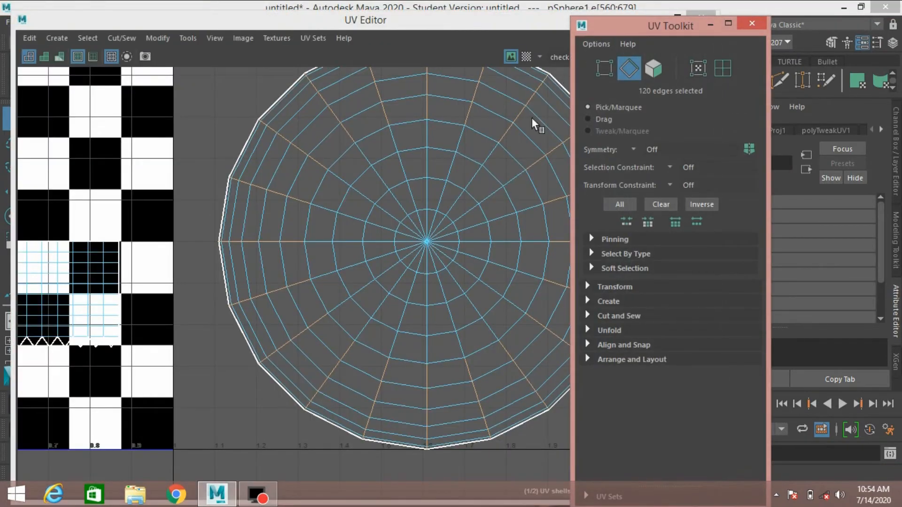
pyautogui.click(404, 27)
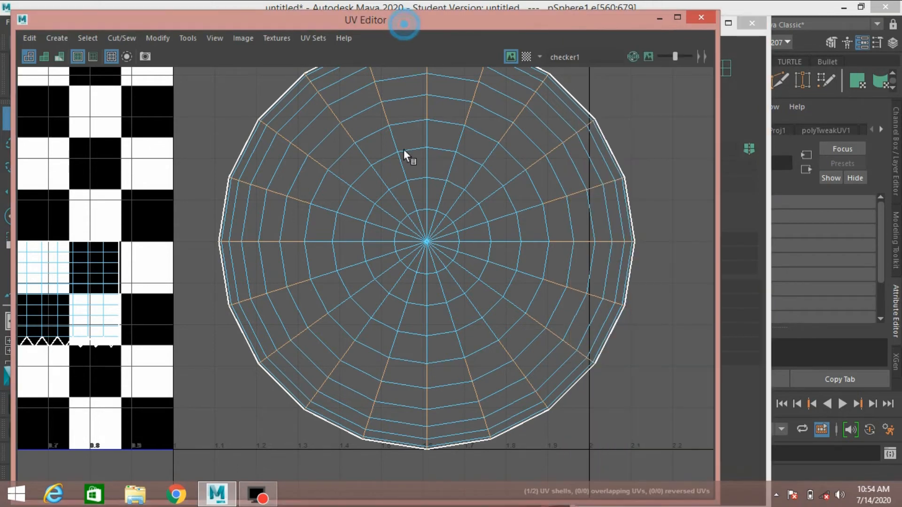
pyautogui.scroll(-5, 404, 159)
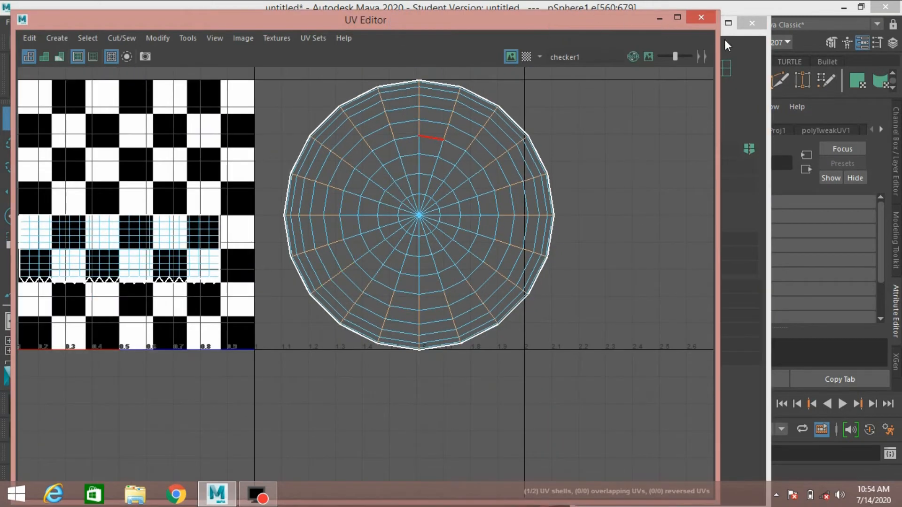
pyautogui.click(726, 31)
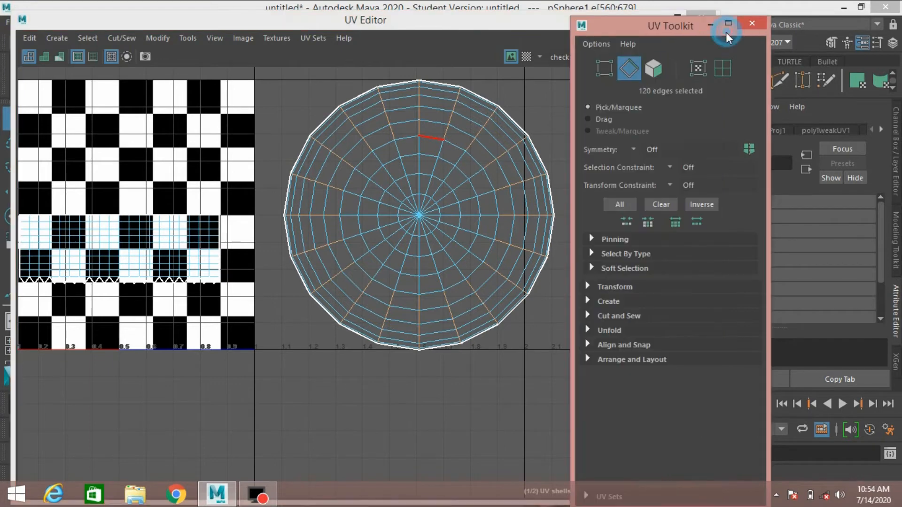
pyautogui.moveTo(637, 22); pyautogui.dragTo(760, 14)
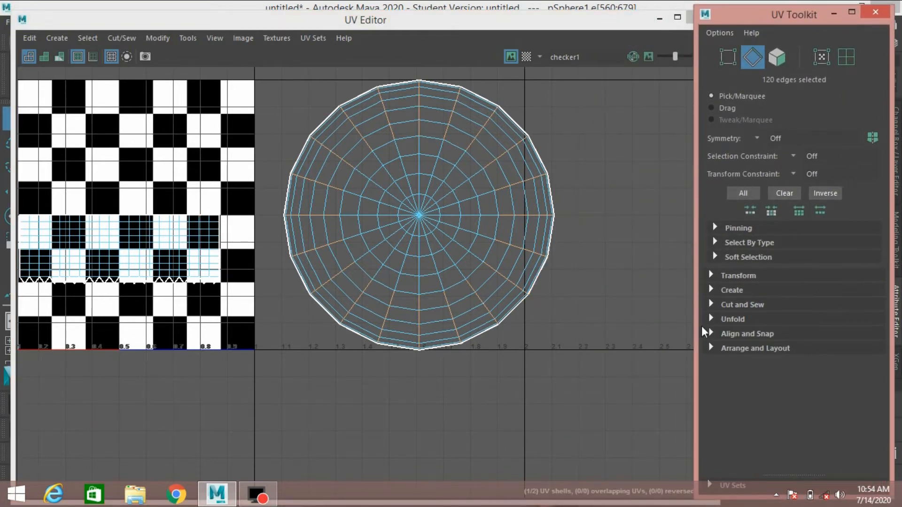
pyautogui.click(712, 303)
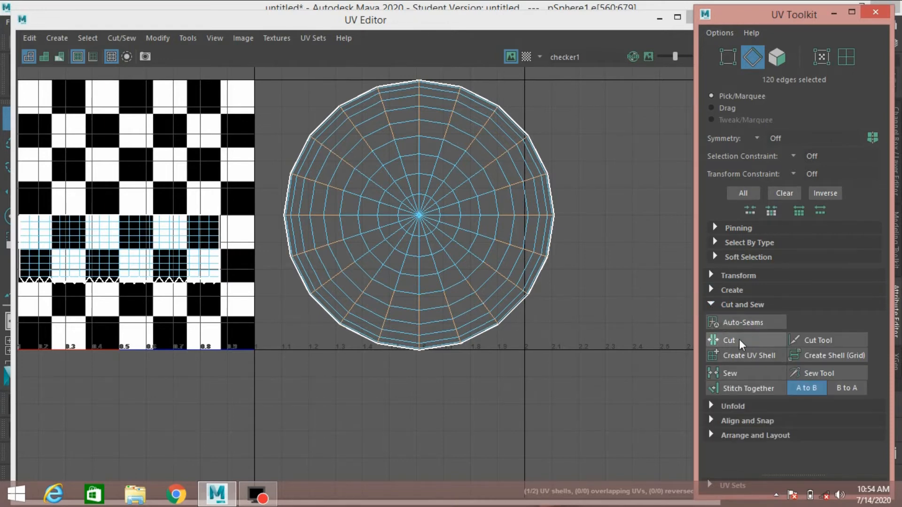
pyautogui.click(724, 341)
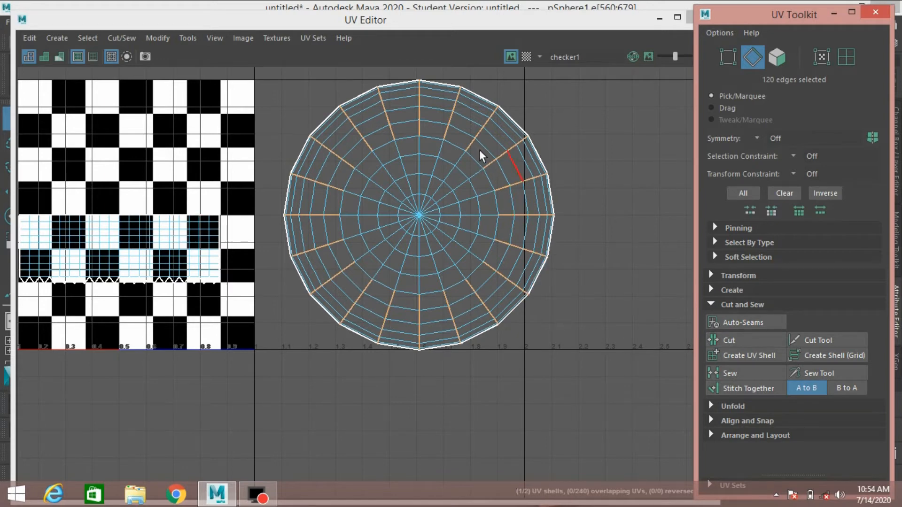
pyautogui.click(868, 12)
pyautogui.click(705, 20)
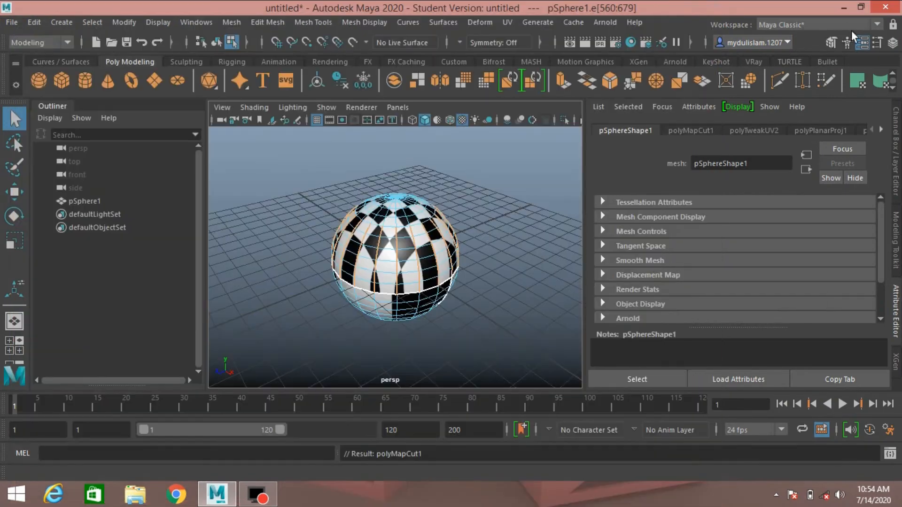
pyautogui.click(877, 24)
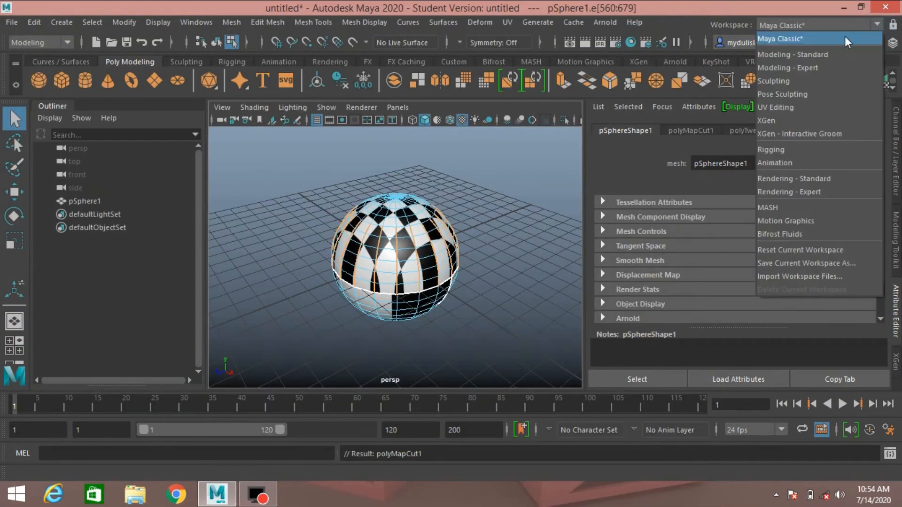
pyautogui.click(791, 107)
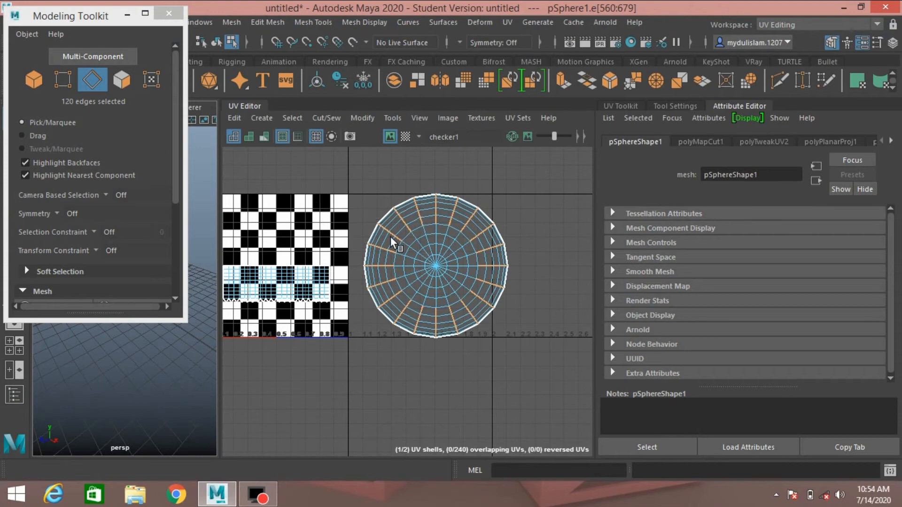
pyautogui.click(875, 23)
pyautogui.click(842, 37)
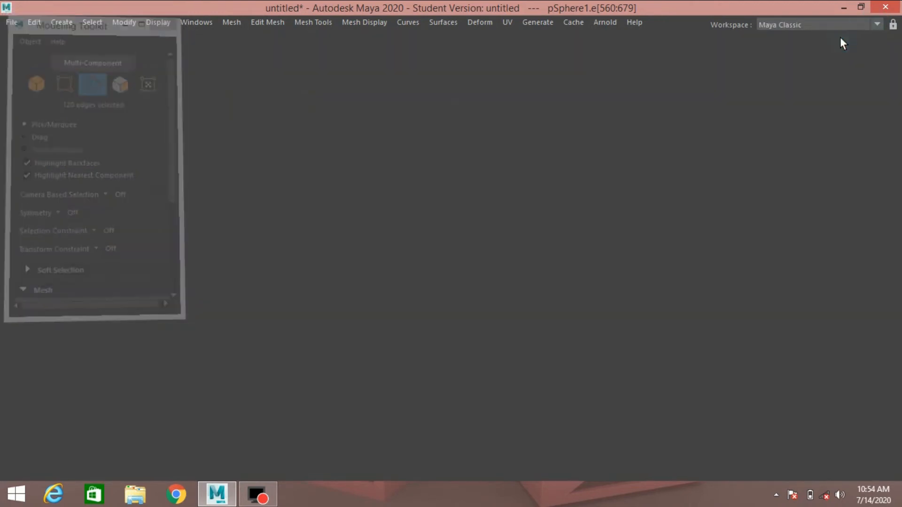
pyautogui.click(508, 21)
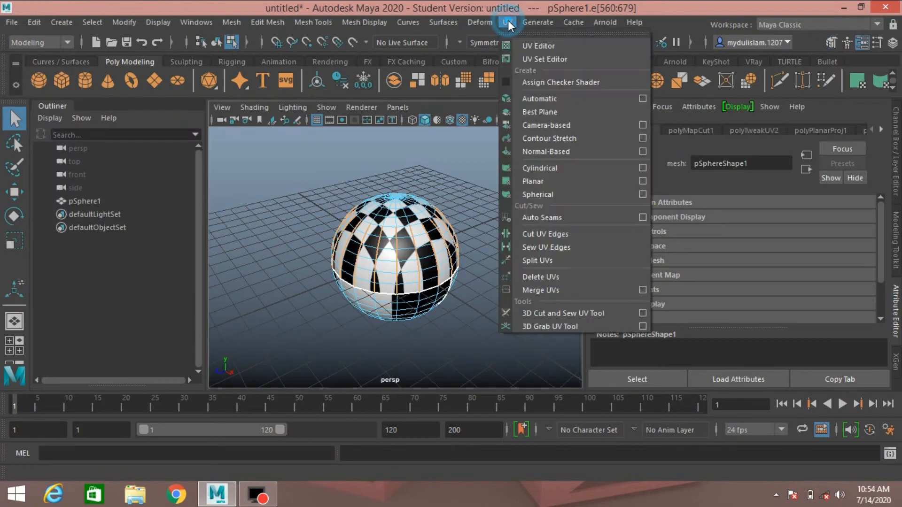
pyautogui.click(514, 43)
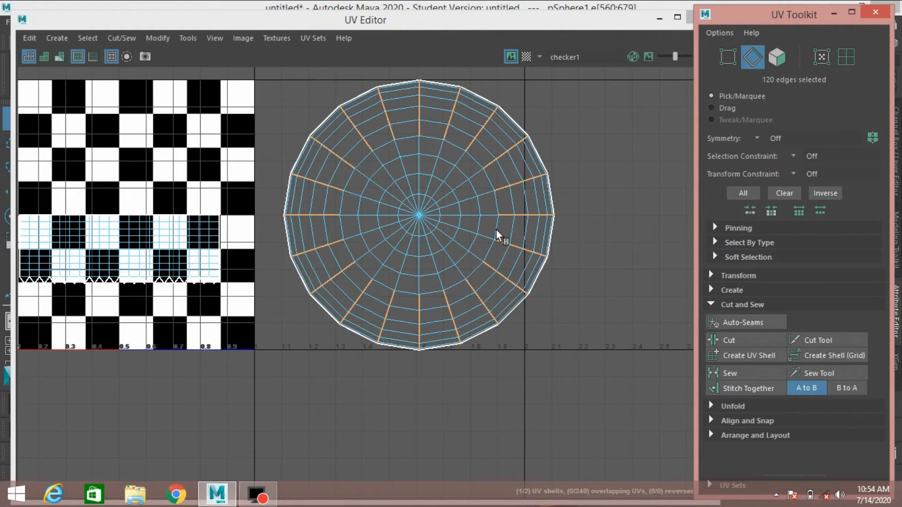
# - Select all vertices of the circular UV shell and unfold it along its radial cuts
pyautogui.click(731, 60)
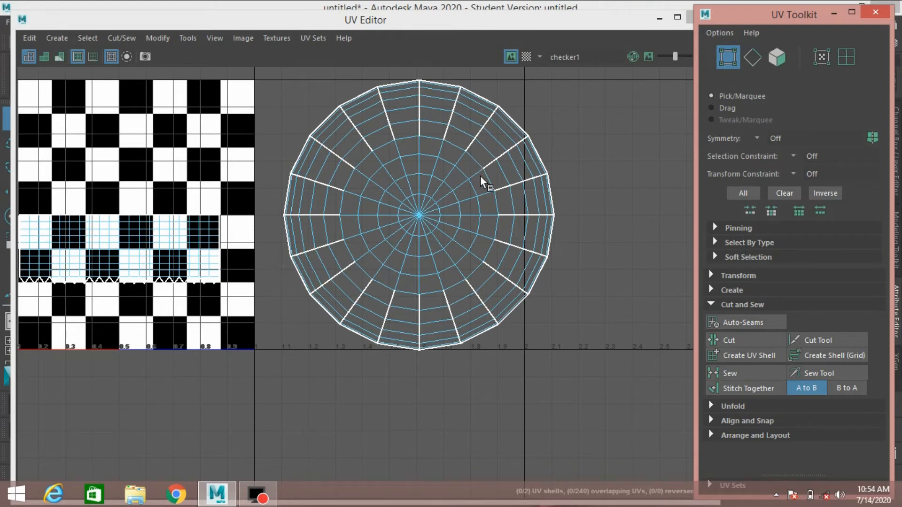
pyautogui.moveTo(625, 388); pyautogui.dragTo(280, 71)
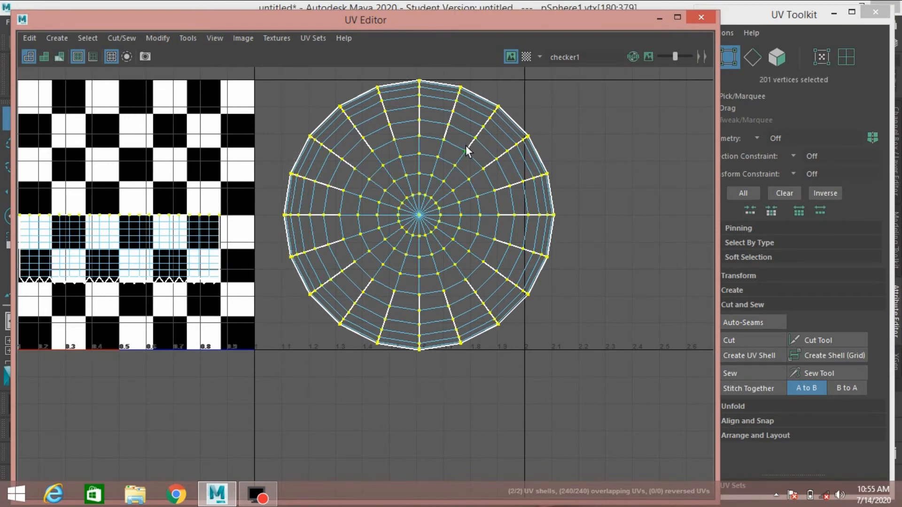
pyautogui.moveTo(618, 23); pyautogui.dragTo(577, 12)
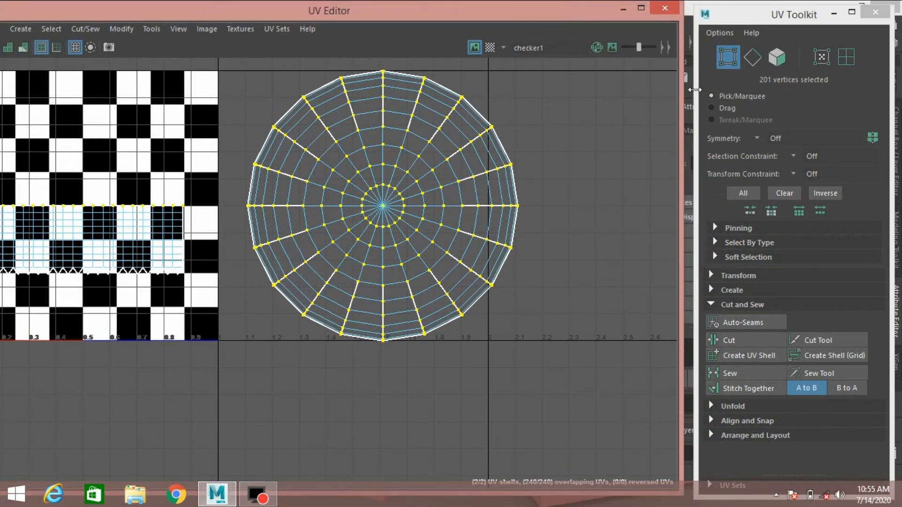
pyautogui.click(711, 303)
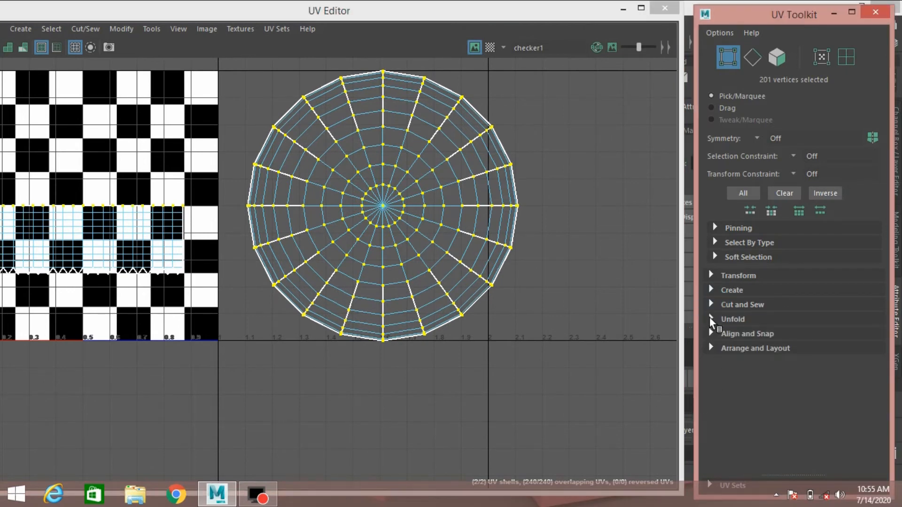
pyautogui.click(710, 318)
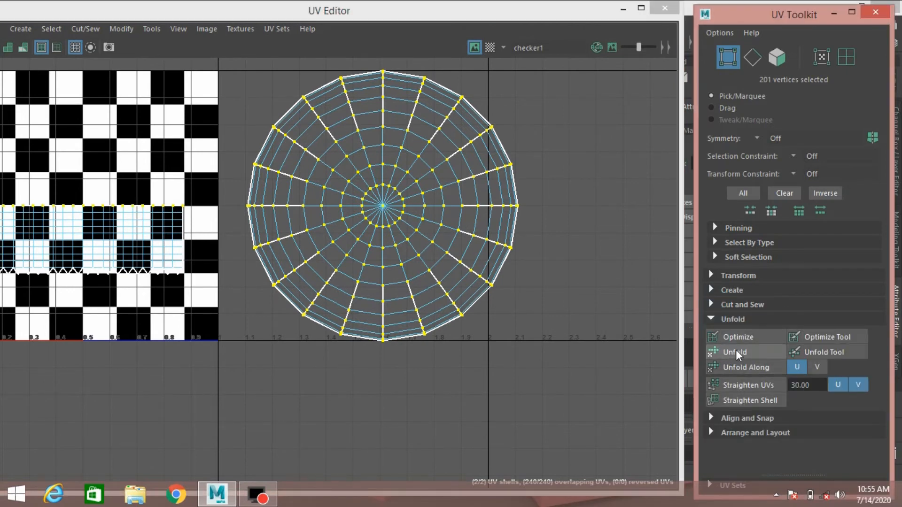
pyautogui.click(736, 352)
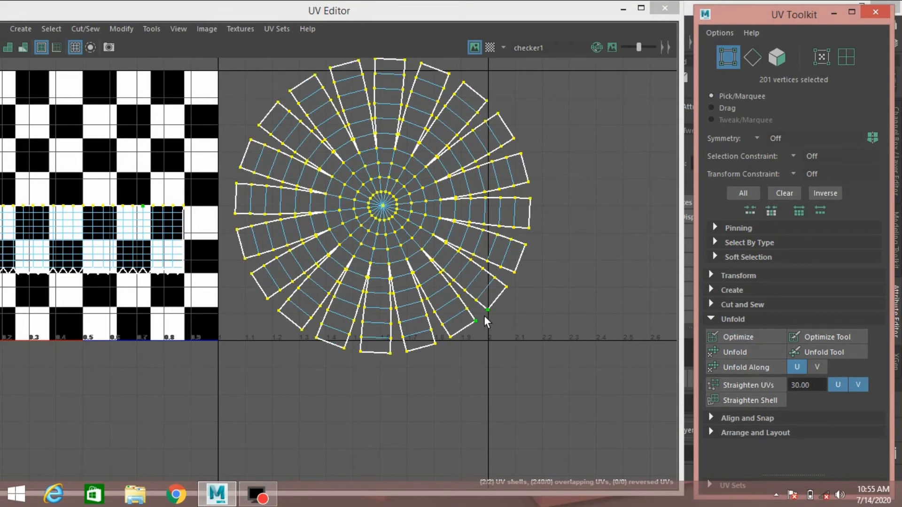
# - Examine the unfolded UV shell and the checker pattern on the sphere's upper half from another viewing angle
pyautogui.click(391, 14)
pyautogui.scroll(-3, 395, 137)
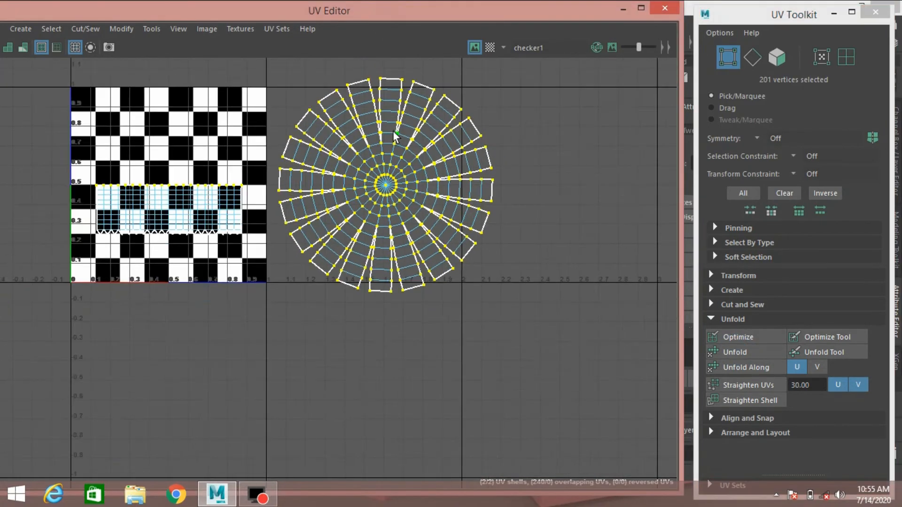
pyautogui.scroll(-2, 395, 136)
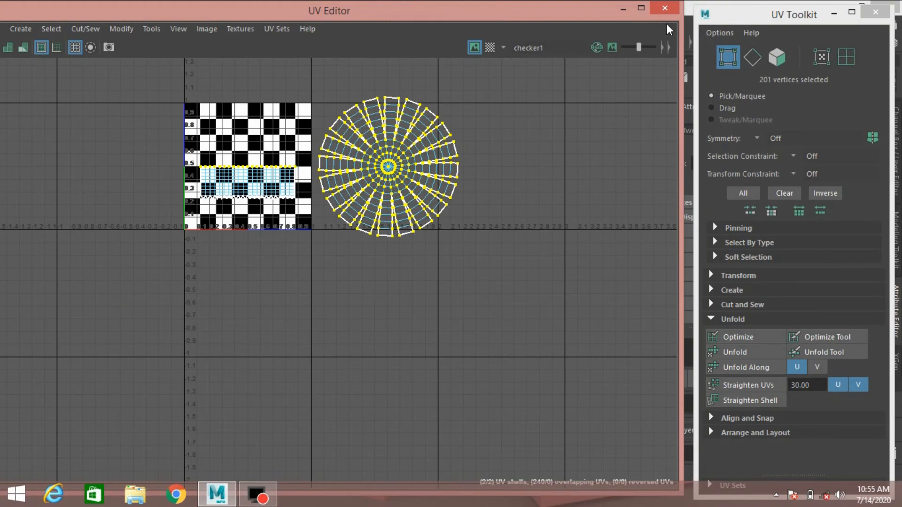
pyautogui.click(623, 9)
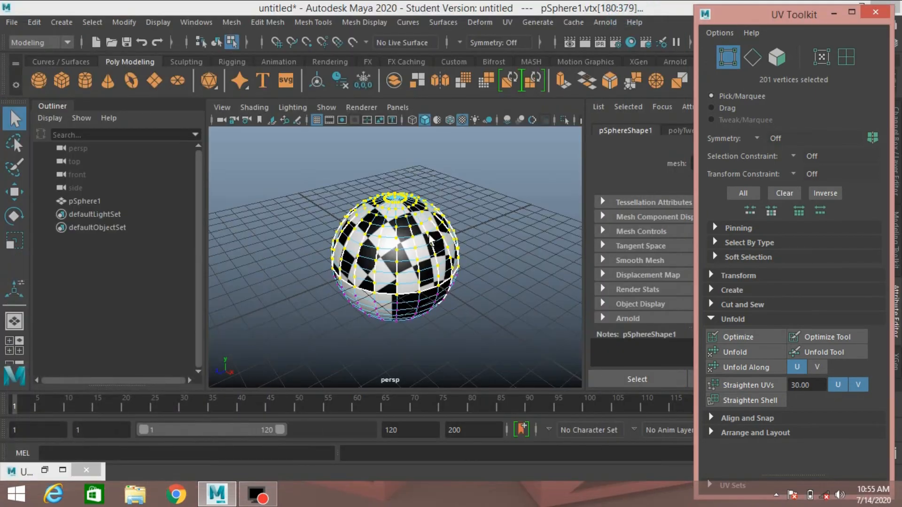
pyautogui.keyDown('alt'); pyautogui.moveTo(431, 240); pyautogui.dragTo(371, 273); pyautogui.keyUp('alt')
pyautogui.scroll(5, 297, 258)
pyautogui.scroll(-5, 297, 262)
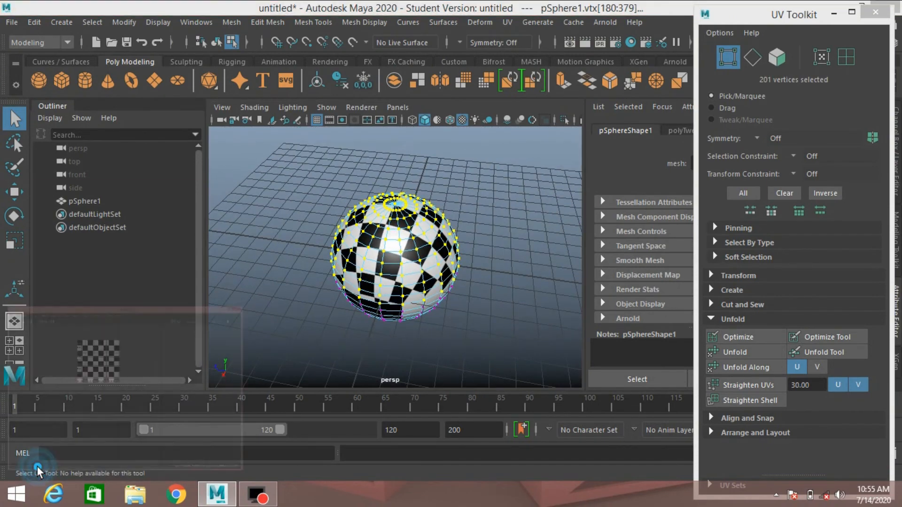
pyautogui.click(14, 321)
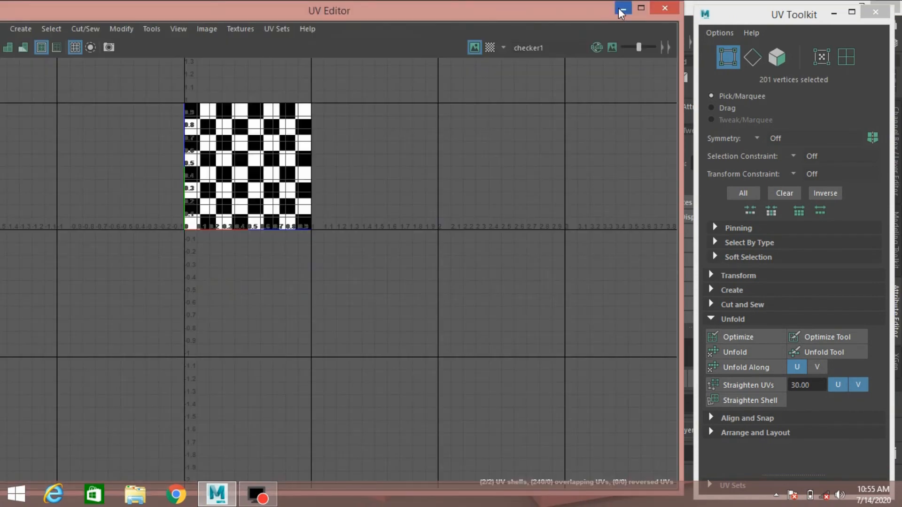
# - Switch to UV shell selection and select the whole unfolded circular shell
pyautogui.click(219, 177)
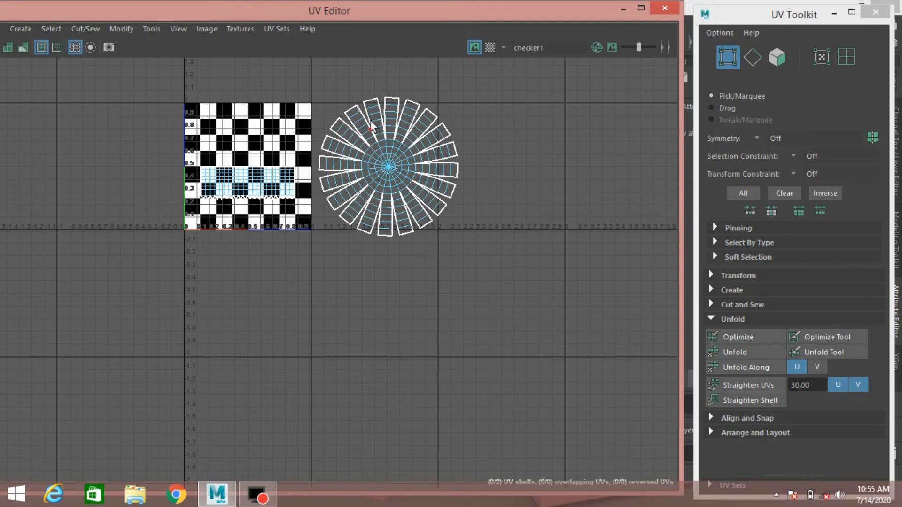
pyautogui.moveTo(371, 123)
pyautogui.mouseDown(button='right')
pyautogui.moveTo(374, 213)
pyautogui.moveTo(437, 225)
pyautogui.moveTo(458, 255)
pyautogui.moveTo(491, 256)
pyautogui.moveTo(534, 282)
pyautogui.moveTo(547, 309)
pyautogui.mouseUp(button='right')
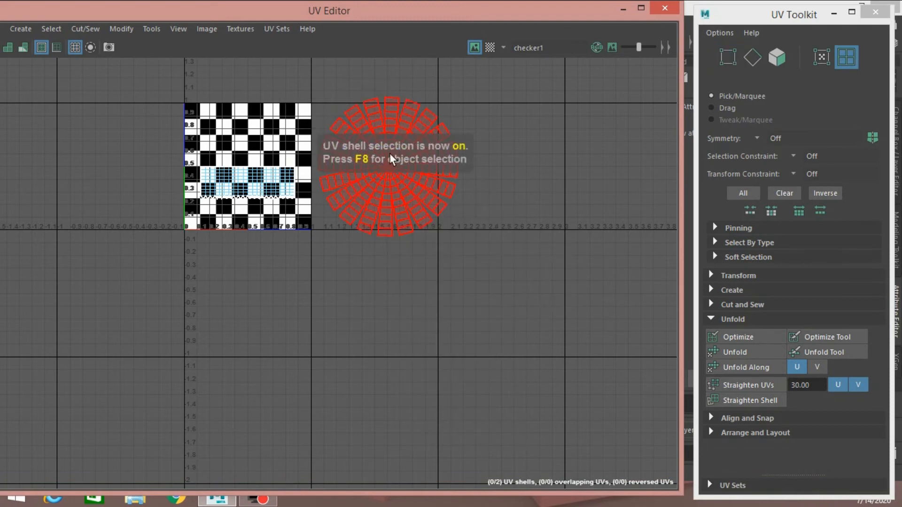
pyautogui.click(399, 182)
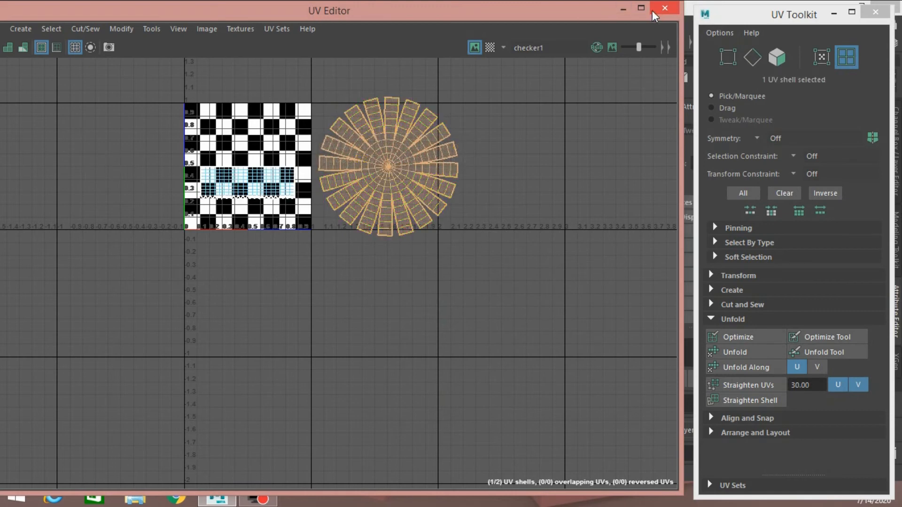
# - Close the floating UV Editor and UV Toolkit and switch the workspace to UV Editing
pyautogui.click(665, 9)
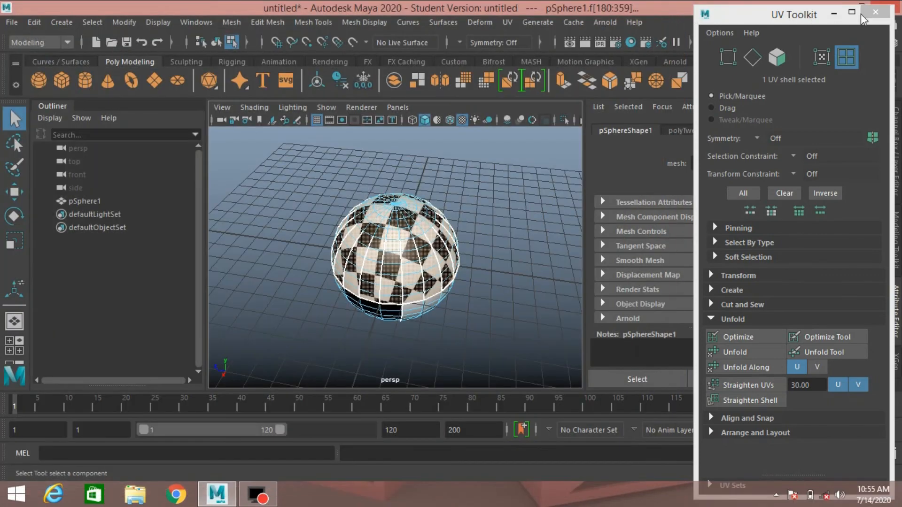
pyautogui.click(865, 16)
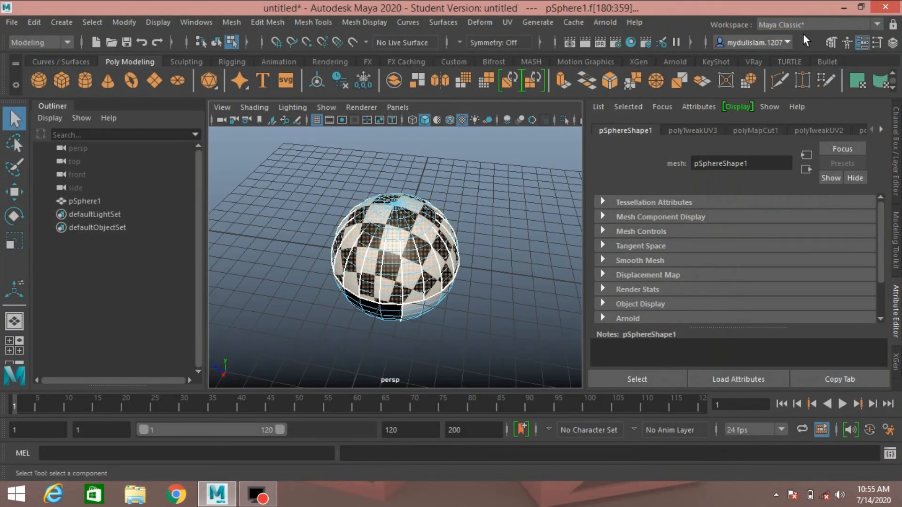
pyautogui.click(877, 24)
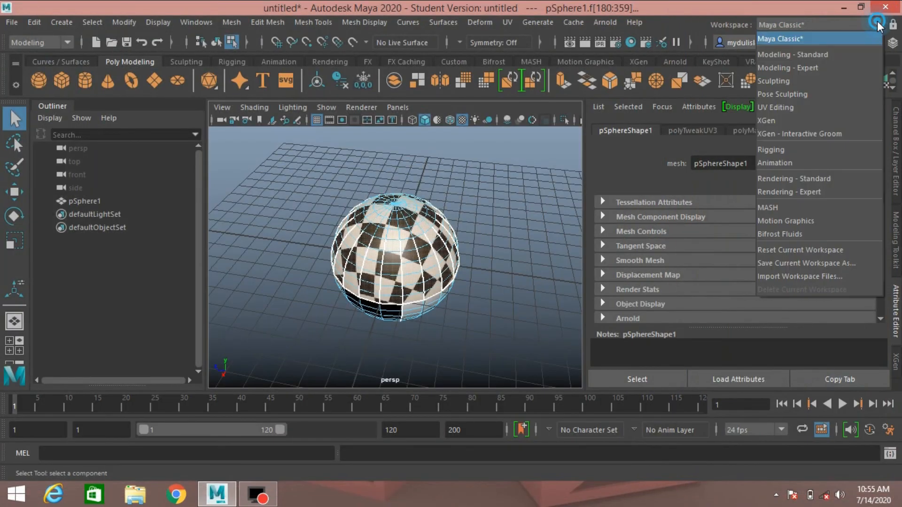
pyautogui.click(801, 107)
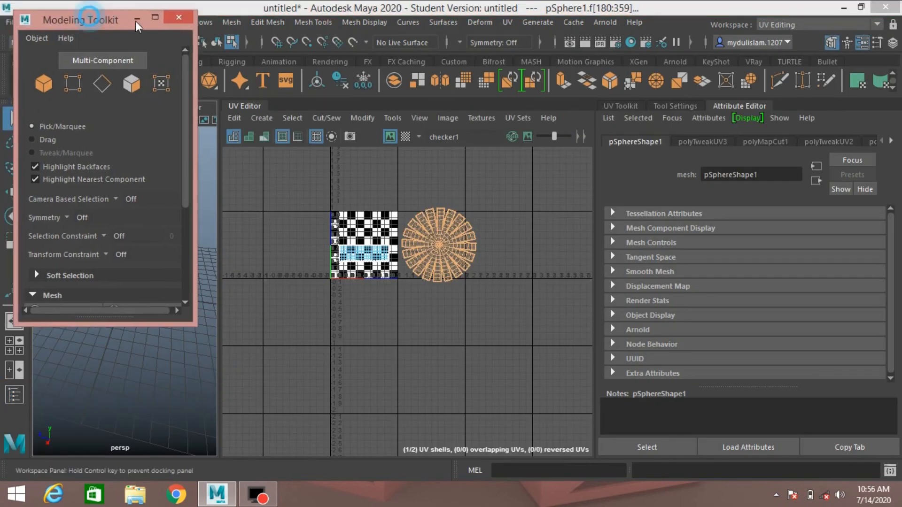
# - Continue past the Student Version file notice and minimize the floating Modeling Toolkit
pyautogui.moveTo(120, 17); pyautogui.dragTo(189, 17)
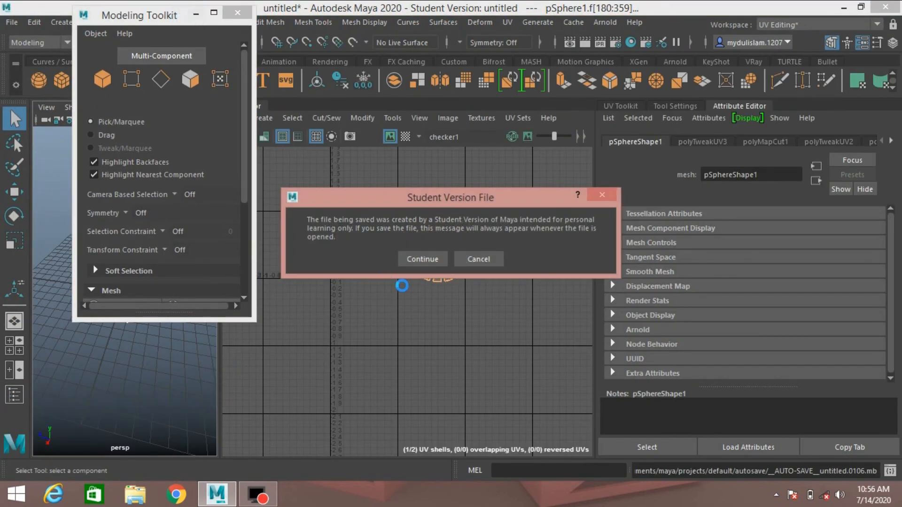
pyautogui.click(420, 259)
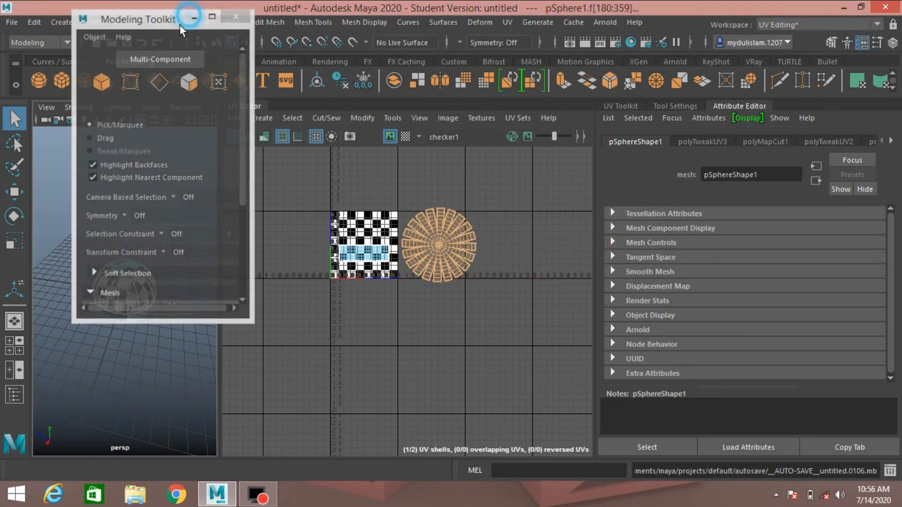
pyautogui.click(196, 13)
# - Move the unfolded circular shell horizontally along U onto the checker-textured 0 to 1 tile
pyautogui.click(15, 192)
pyautogui.scroll(4, 474, 287)
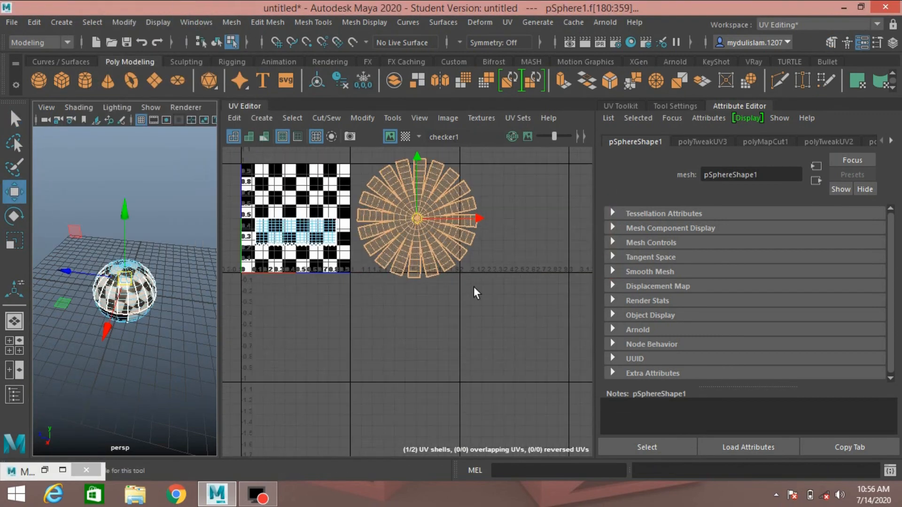
pyautogui.moveTo(474, 217); pyautogui.dragTo(359, 225)
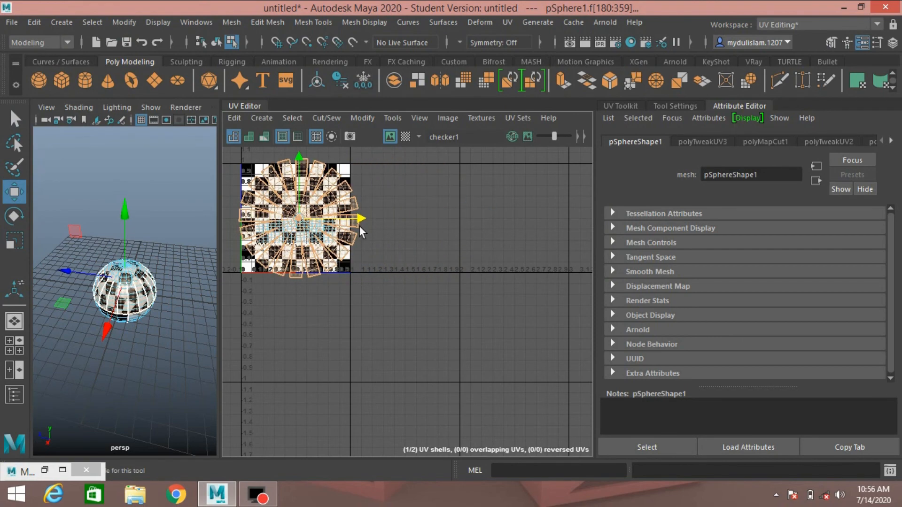
# - Widen the perspective viewport against the UV Editor, and open and close the floating Channel Box / Layer Editor
pyautogui.moveTo(220, 232); pyautogui.dragTo(308, 244)
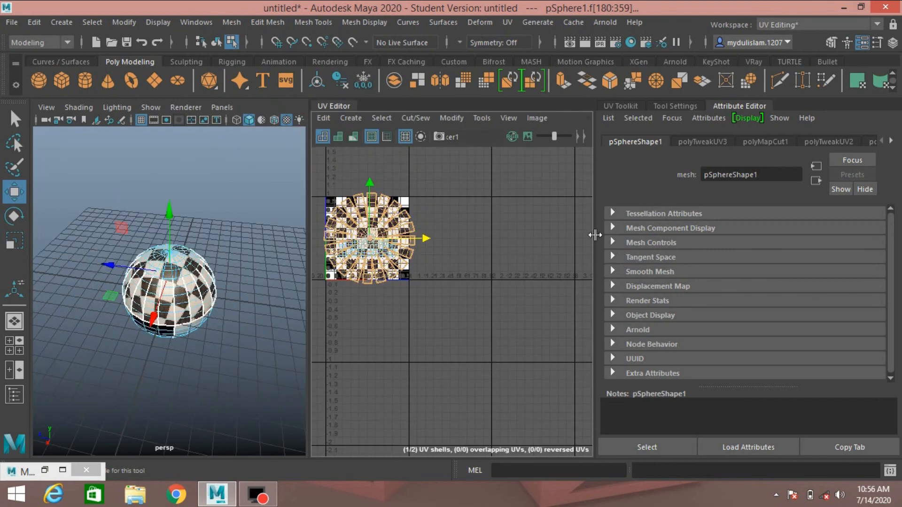
pyautogui.click(893, 45)
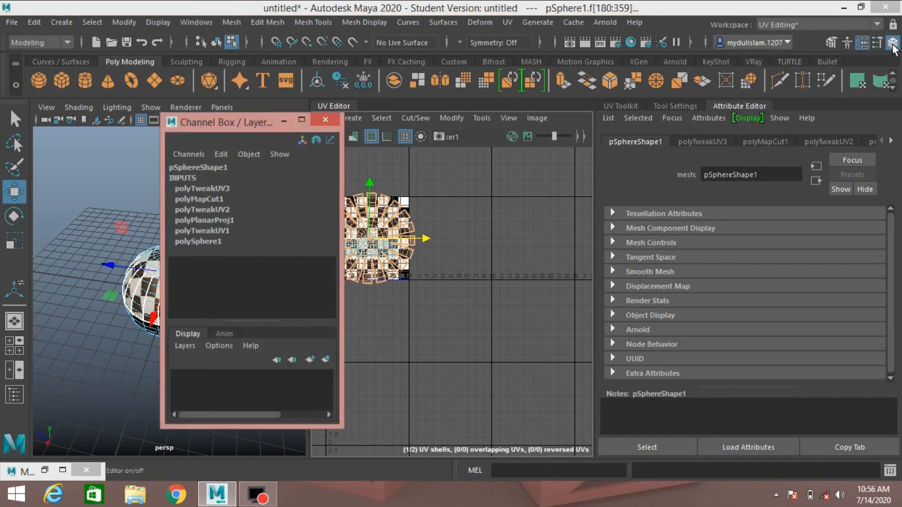
pyautogui.click(326, 121)
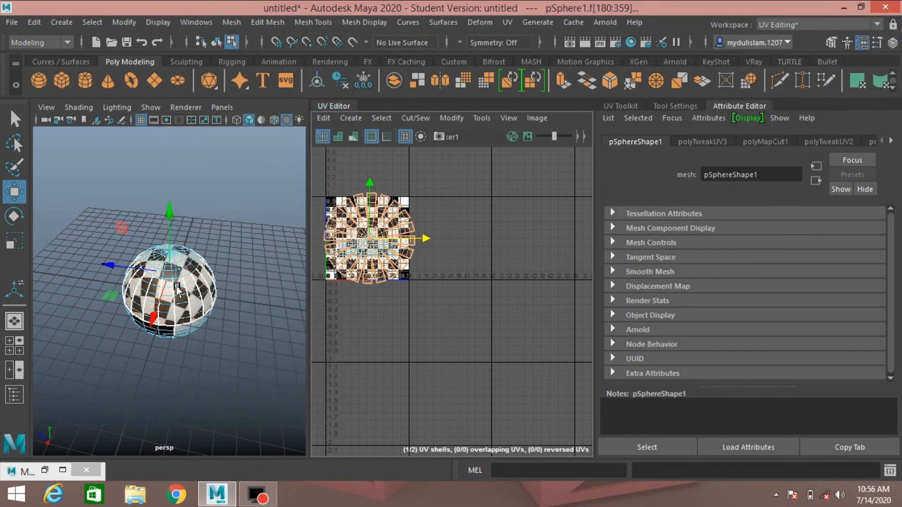
# - Inspect the checker pattern around the sphere and scale the selected circular UV shell up slightly and uniformly with the Scale tool
pyautogui.scroll(4, 178, 288)
pyautogui.keyDown('alt'); pyautogui.moveTo(257, 311); pyautogui.dragTo(216, 348); pyautogui.keyUp('alt')
pyautogui.scroll(-6, 217, 349)
pyautogui.keyDown('alt'); pyautogui.moveTo(226, 354); pyautogui.dragTo(233, 361, button='middle'); pyautogui.keyUp('alt')
pyautogui.scroll(6, 233, 362)
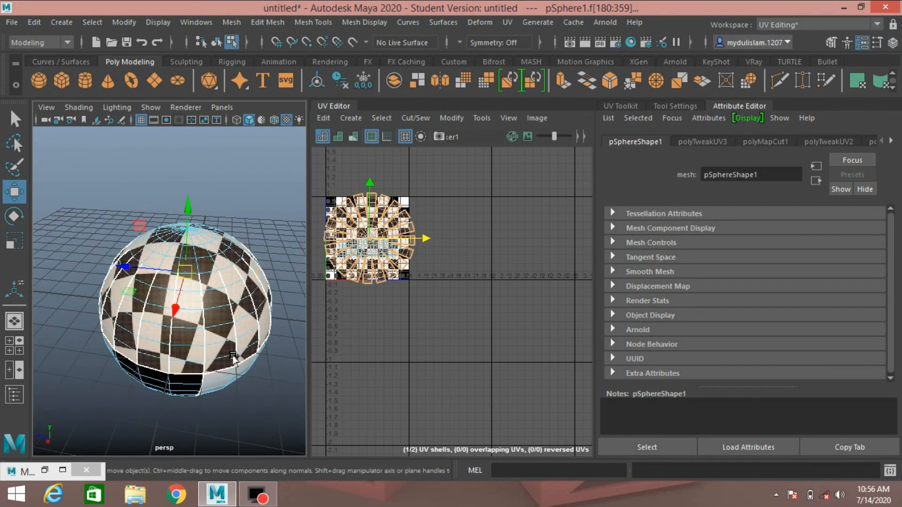
pyautogui.keyDown('alt'); pyautogui.moveTo(274, 303); pyautogui.dragTo(216, 286); pyautogui.keyUp('alt')
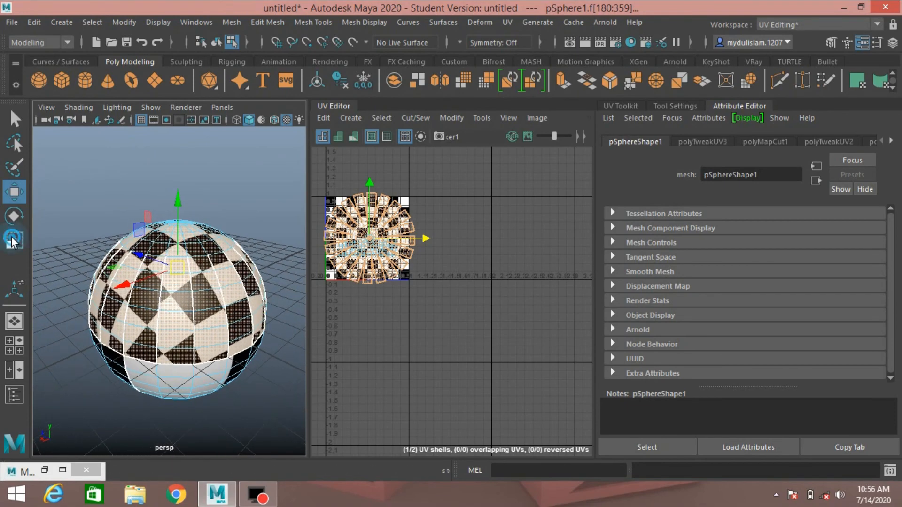
pyautogui.moveTo(370, 243); pyautogui.dragTo(373, 280)
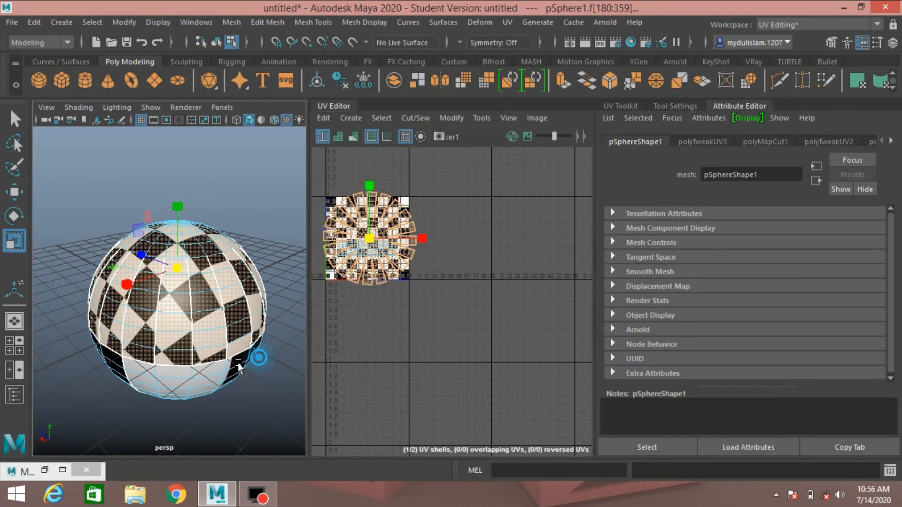